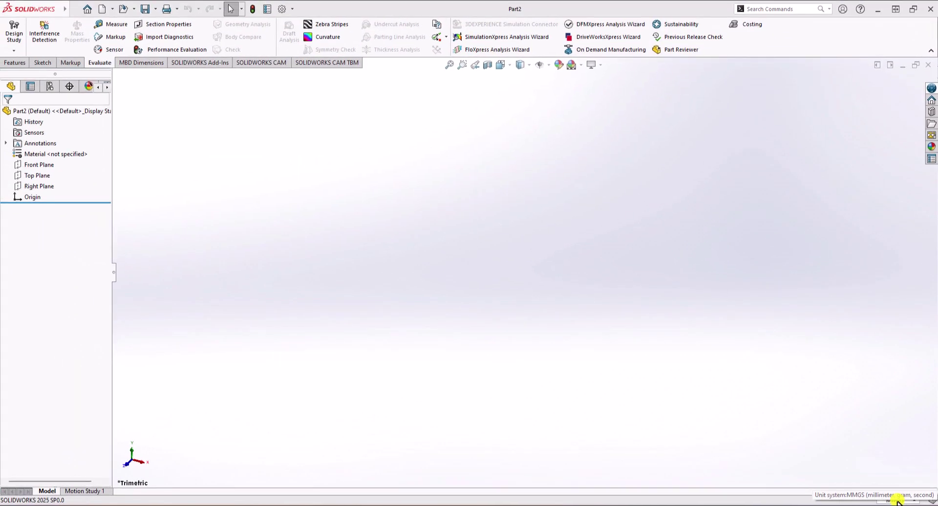
Step: Sketch a center rectangle about 164 by 131 mm on the Top Plane, centred on the origin
left_click(42, 64)
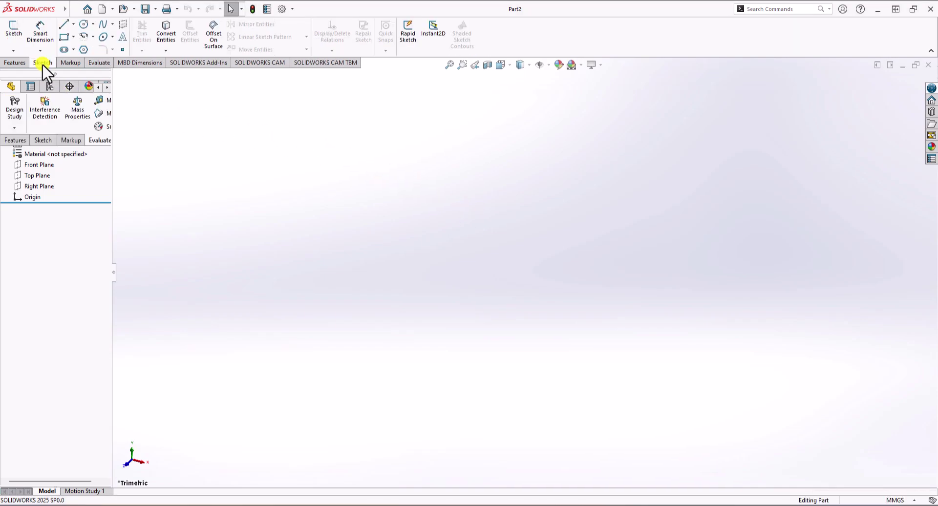
left_click(14, 30)
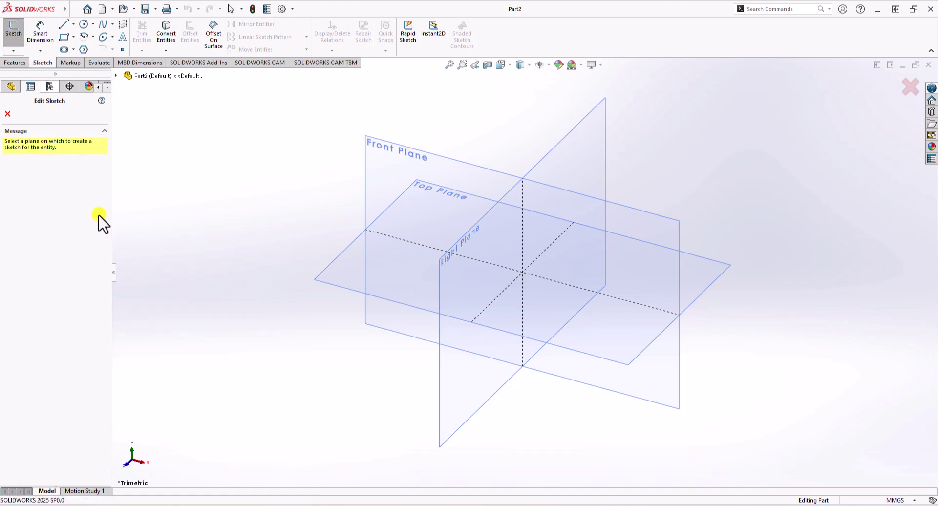
left_click(323, 277)
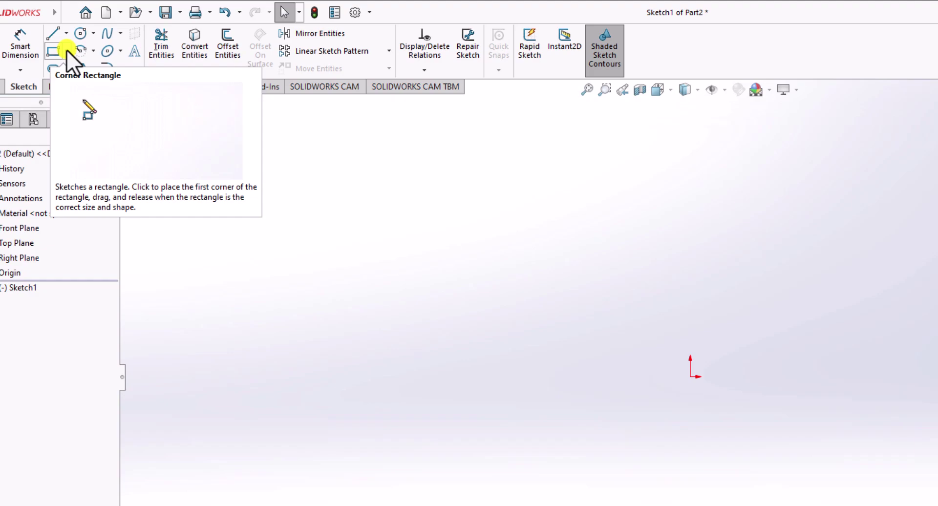
left_click(66, 50)
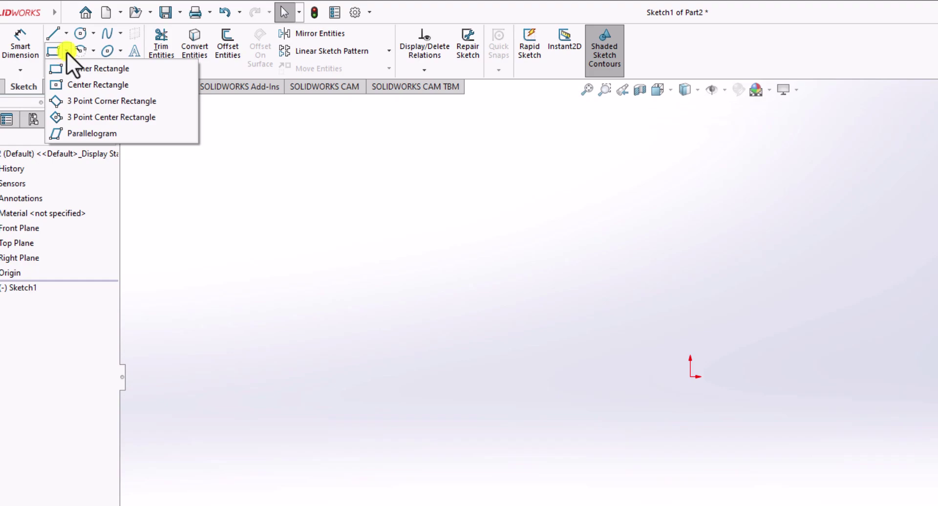
left_click(80, 88)
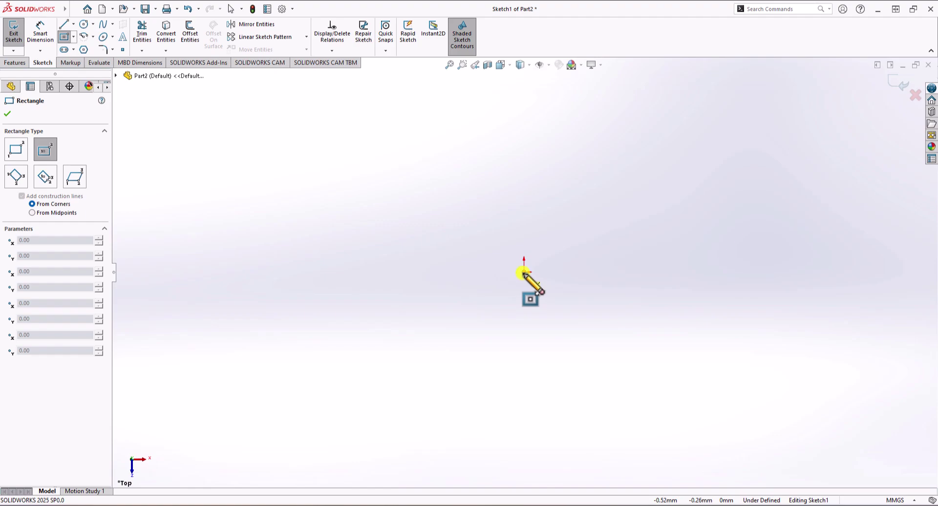
left_click(524, 272)
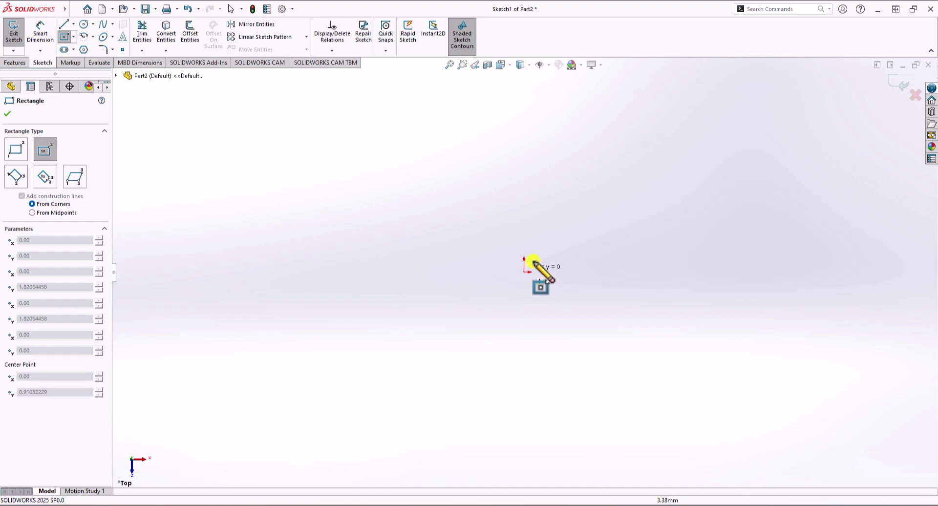
left_click(678, 149)
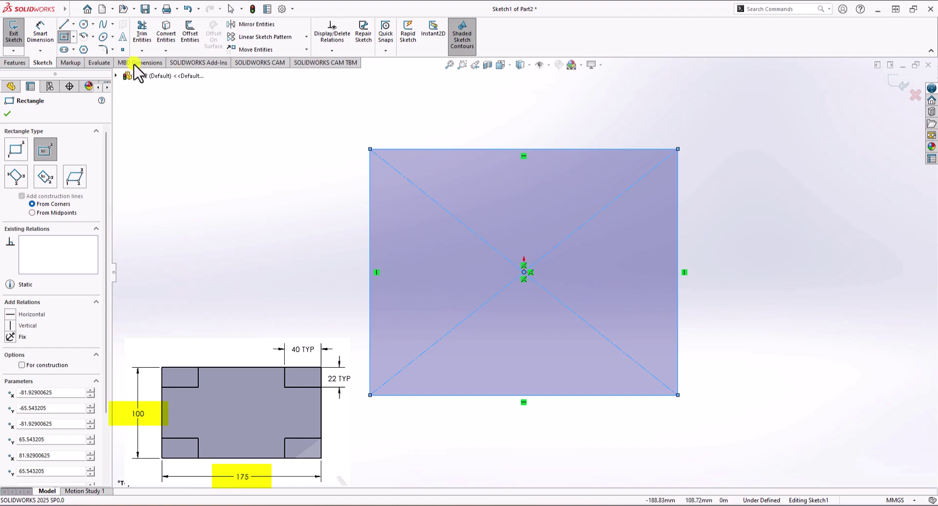
Step: Dimension the rectangle 175 mm wide and 100 mm high
left_click(46, 39)
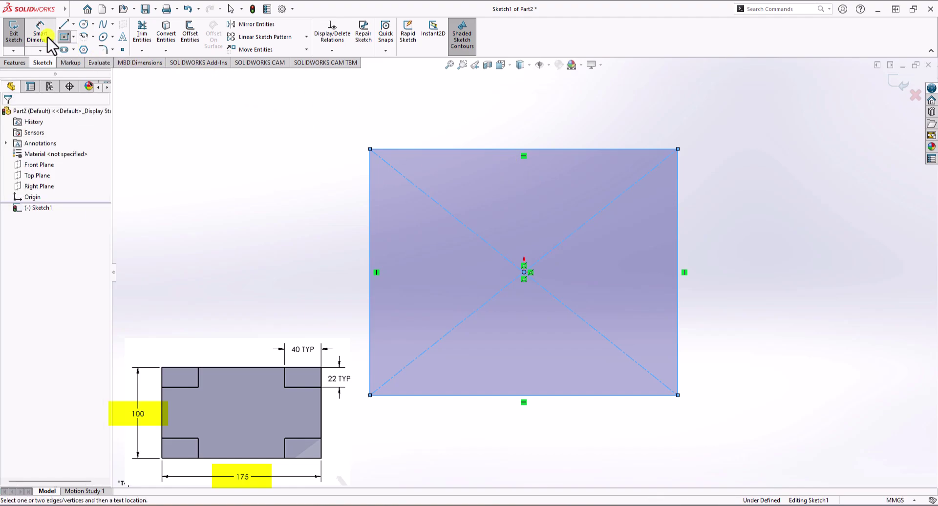
left_click(497, 150)
left_click(497, 131)
type("175")
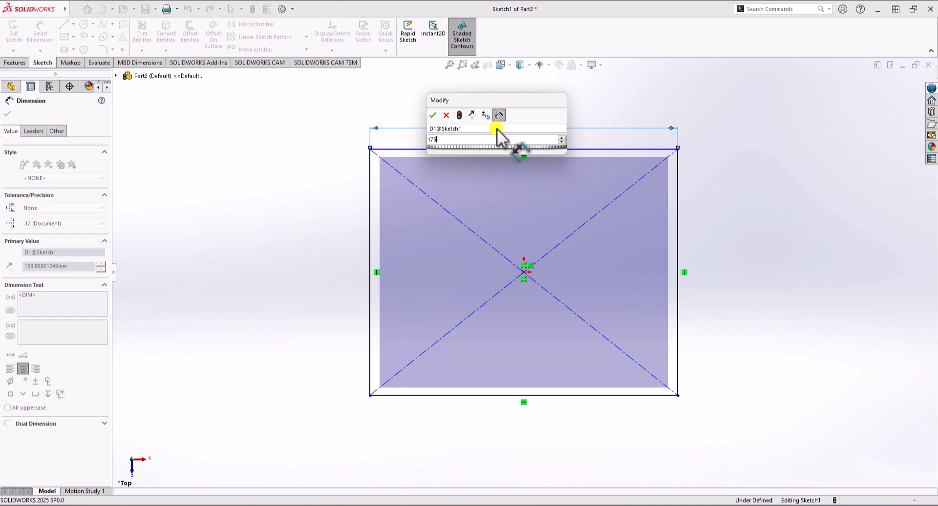
key("Return")
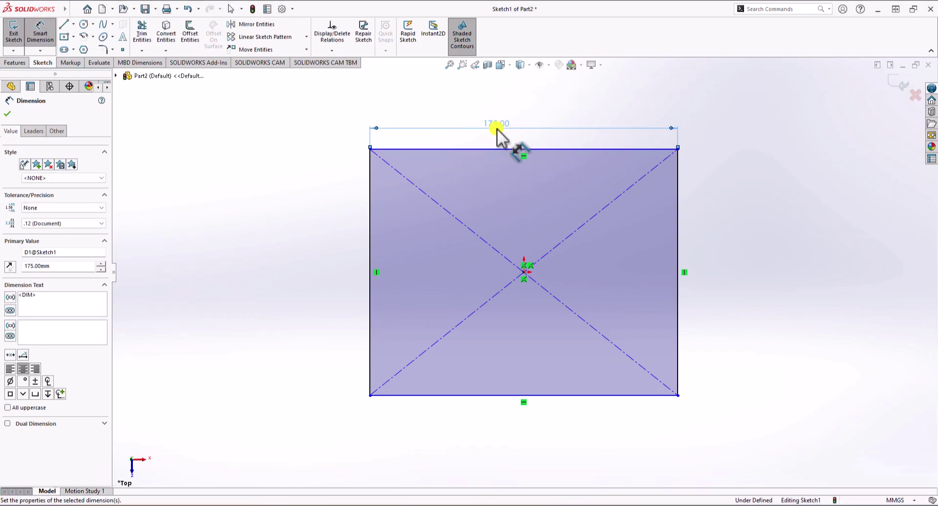
left_click(369, 227)
left_click(316, 236)
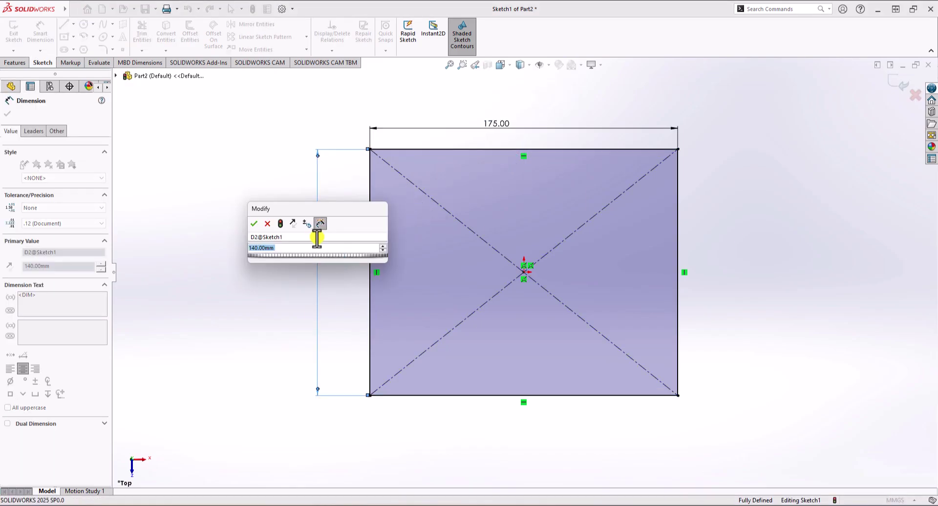
type("100")
key("Return")
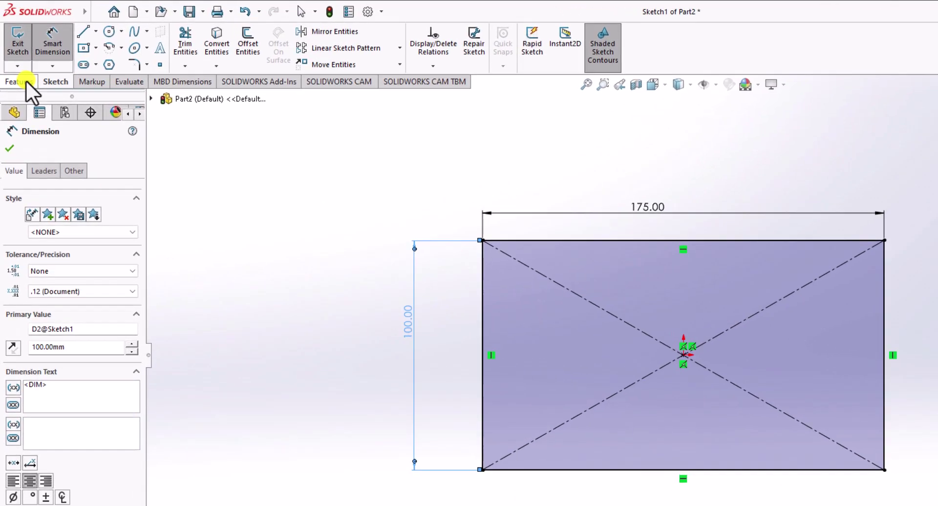
Step: Extrude the rectangle downward from the sketch plane as a blind boss with a depth of 25+30 mm
left_click(17, 62)
left_click(24, 50)
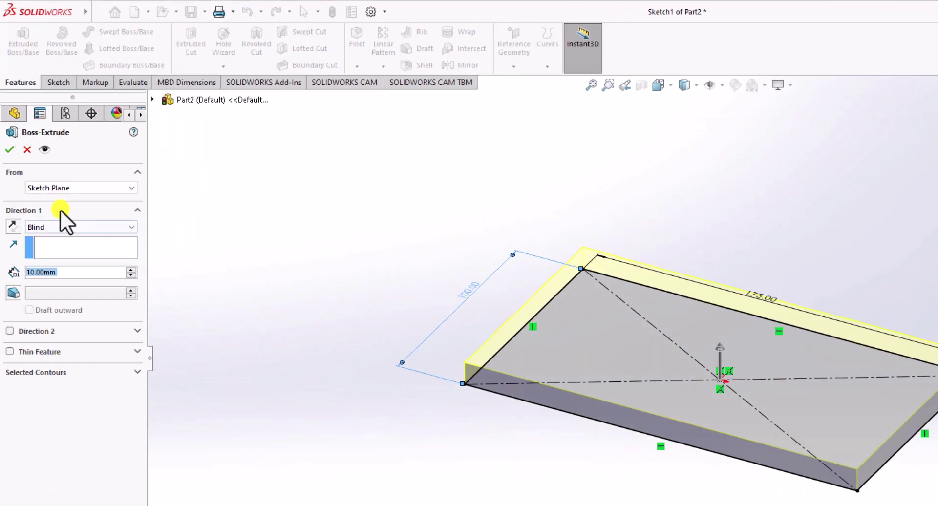
left_click(13, 223)
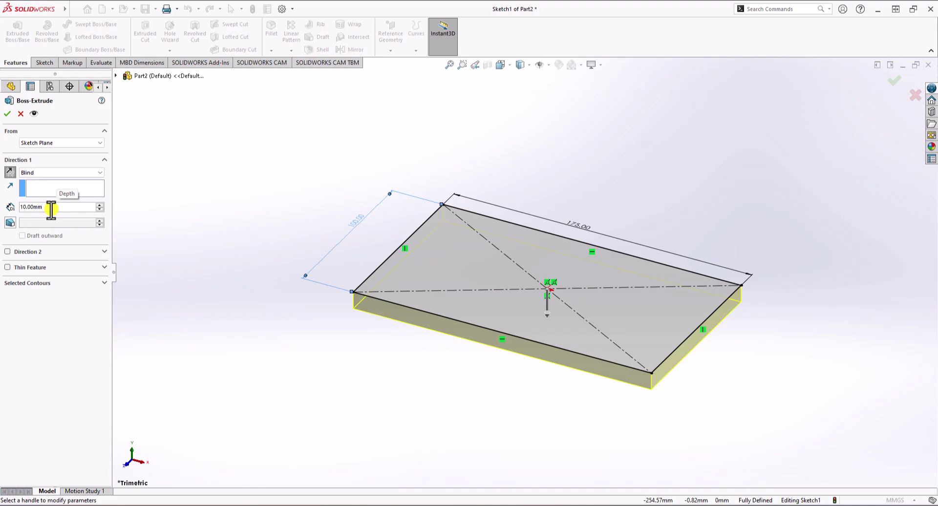
left_click_drag(51, 210, 4, 209)
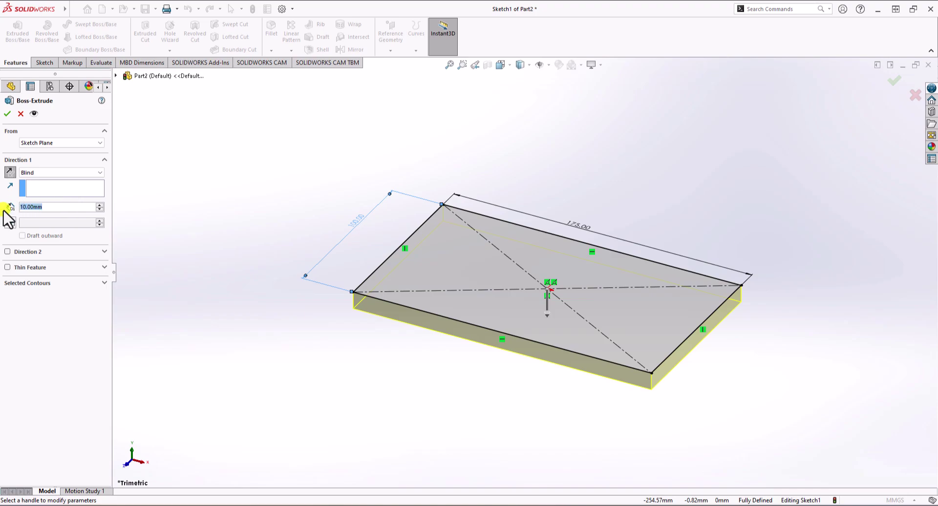
type("25+30")
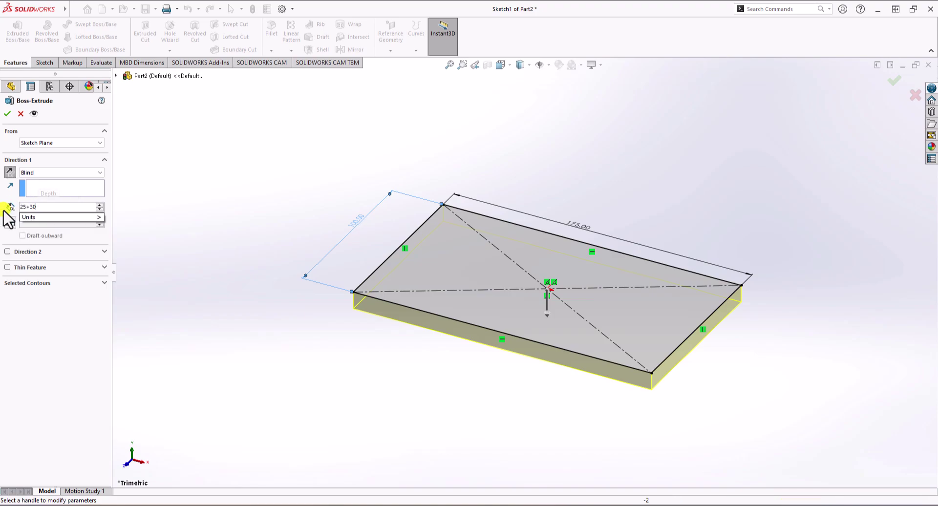
key("Return")
key("Return")
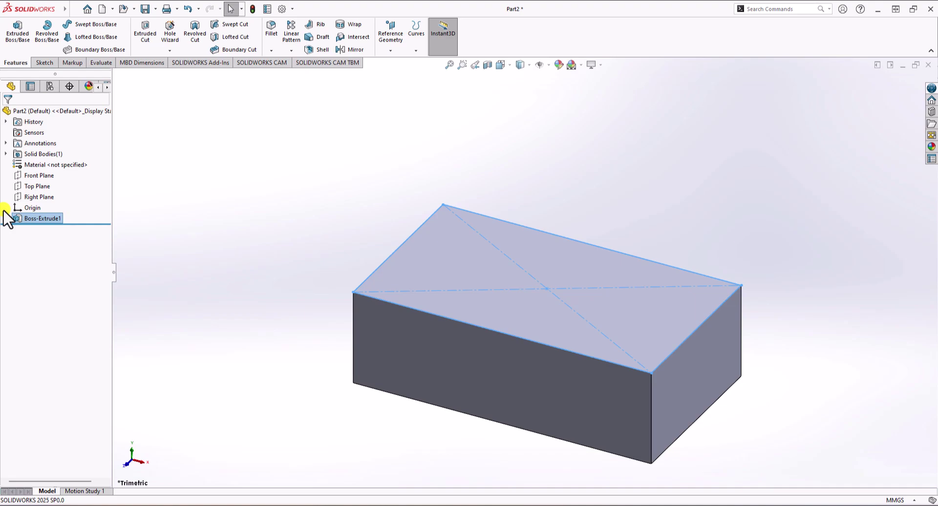
left_click(202, 193)
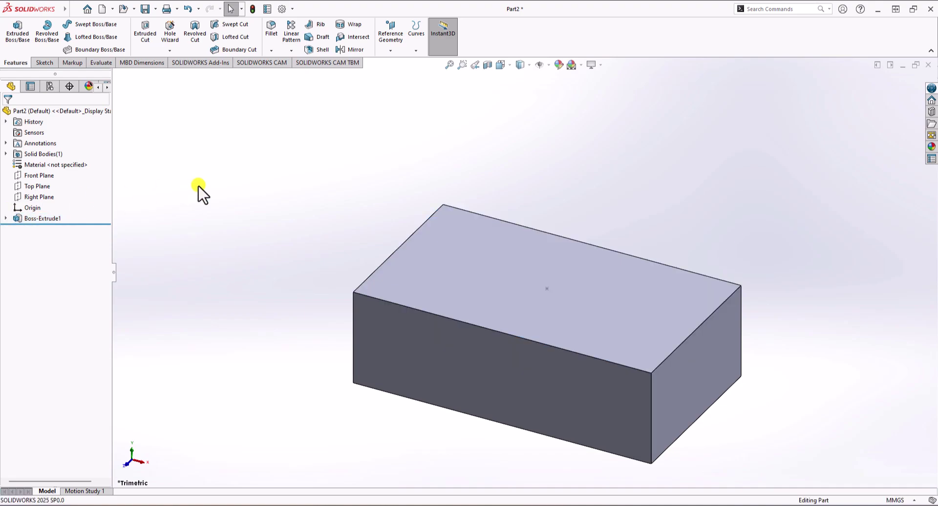
Step: Start a new sketch on the bottom face of the block
left_click(37, 64)
left_click(12, 38)
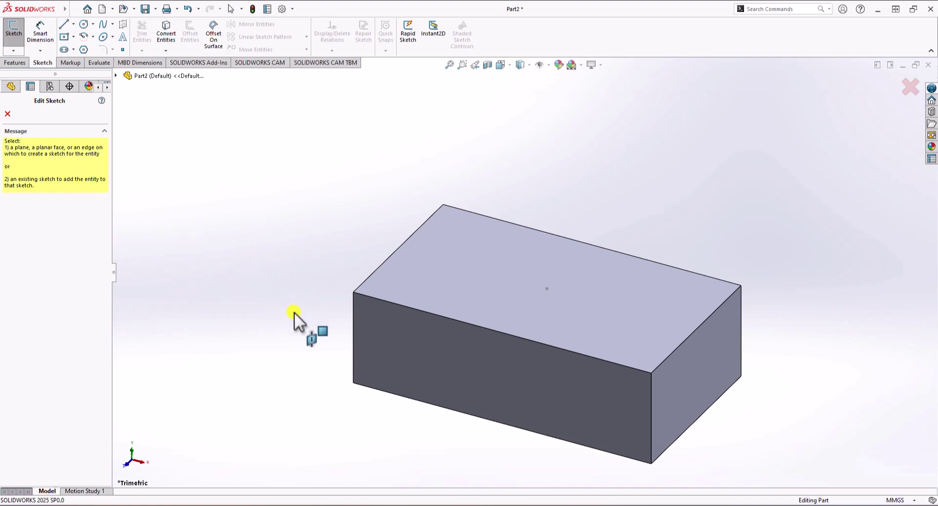
middle_click_drag(297, 318, 293, 203)
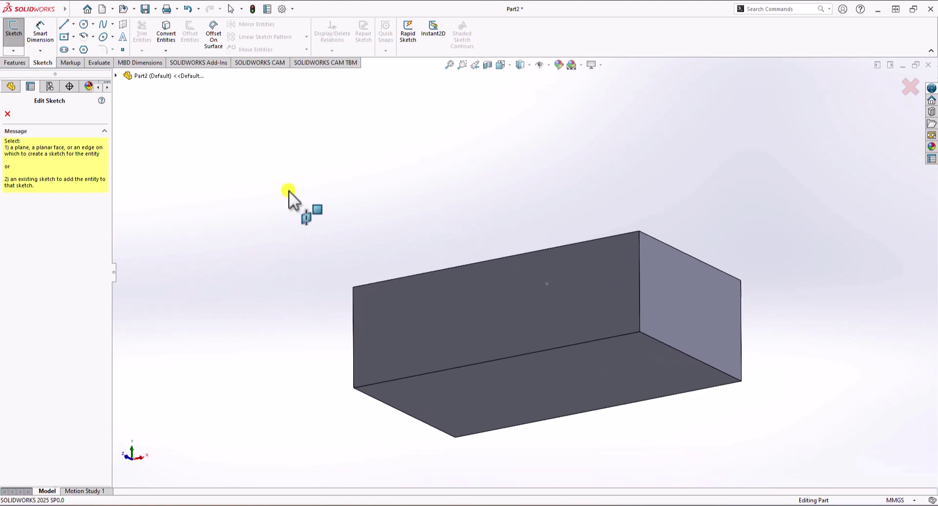
left_click(462, 407)
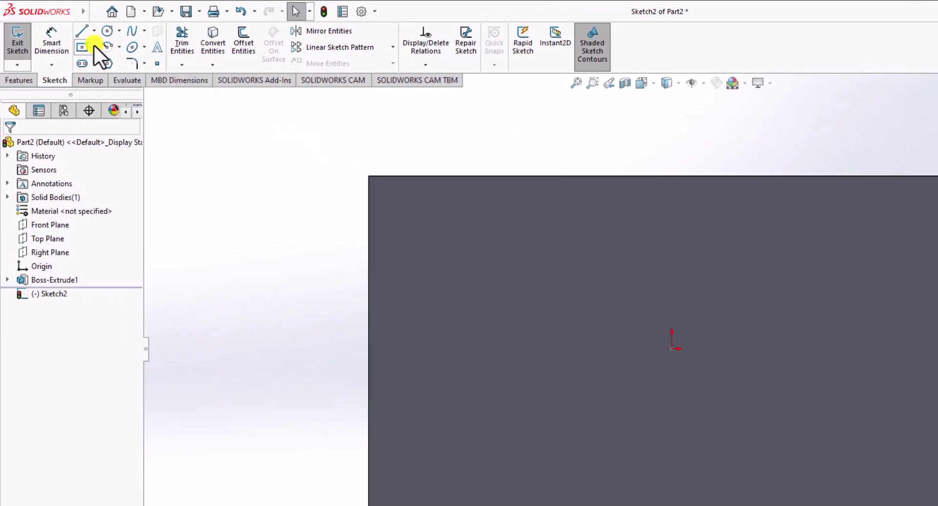
Step: Sketch corner rectangles inward from the face's four corners, counterclockwise from the upper right, about 41×20, 51×26, 53×22 and 41×22 mm
left_click(78, 39)
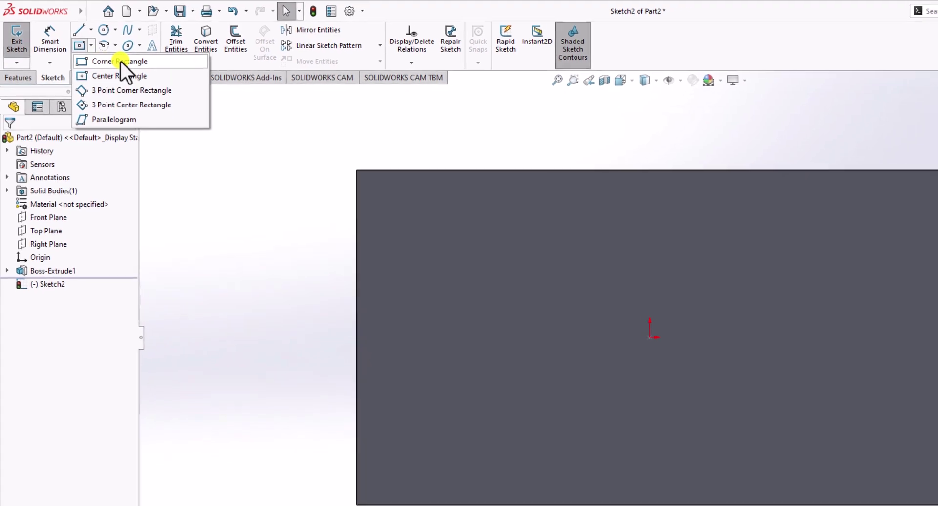
left_click(122, 63)
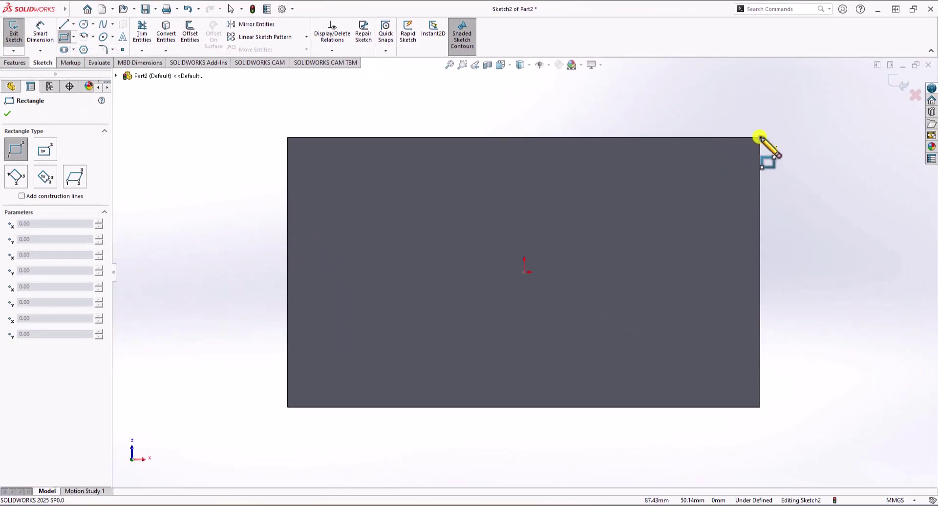
left_click_drag(760, 138, 648, 190)
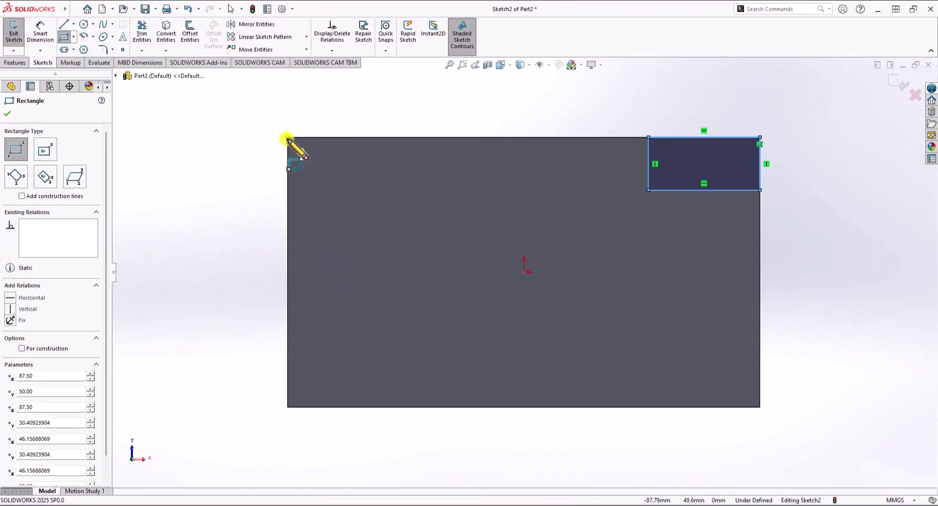
mouse_move(288, 138)
left_mouse_down()
mouse_move(387, 203)
mouse_move(424, 208)
left_mouse_up()
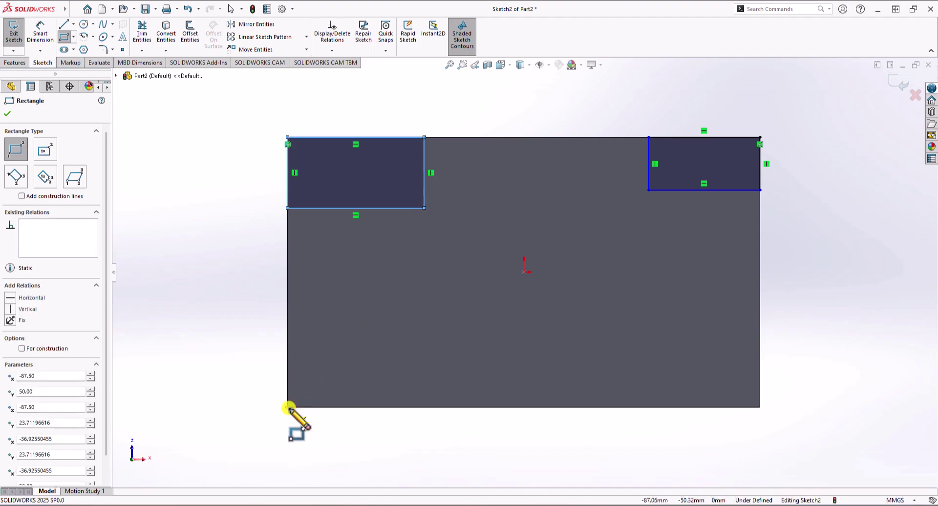
left_click_drag(288, 407, 432, 348)
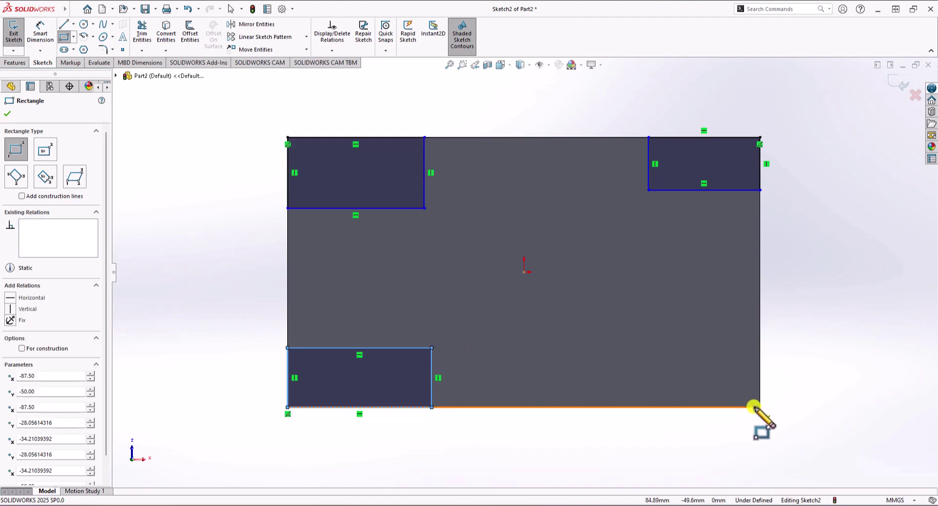
mouse_move(759, 407)
left_mouse_down()
mouse_move(689, 360)
mouse_move(648, 348)
left_mouse_up()
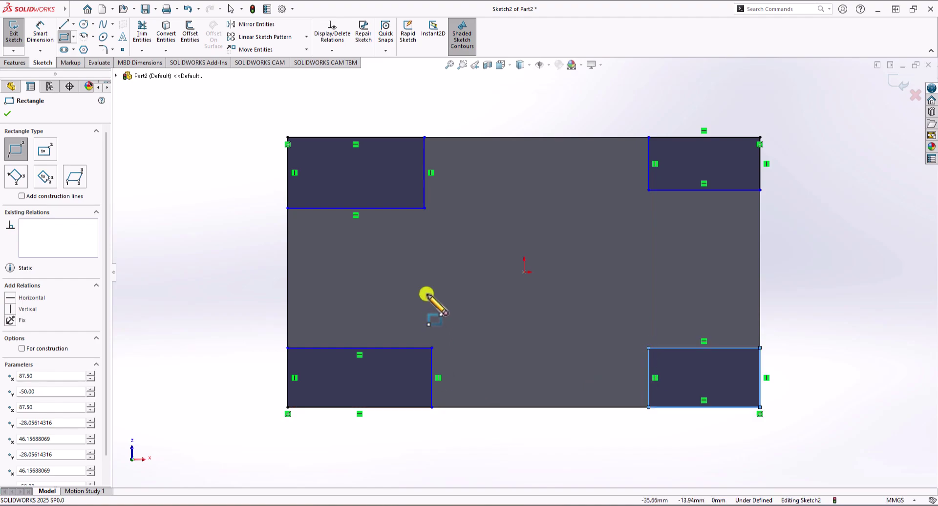
key("Escape")
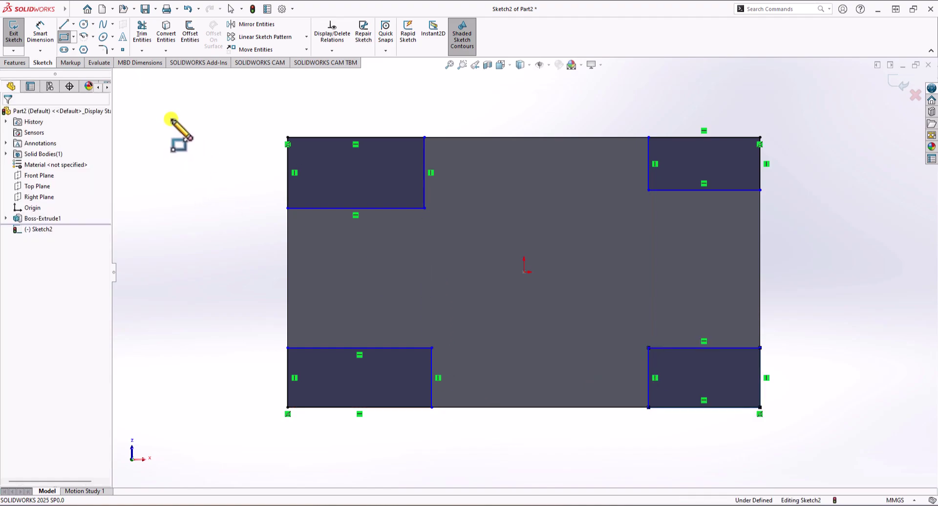
key("Escape")
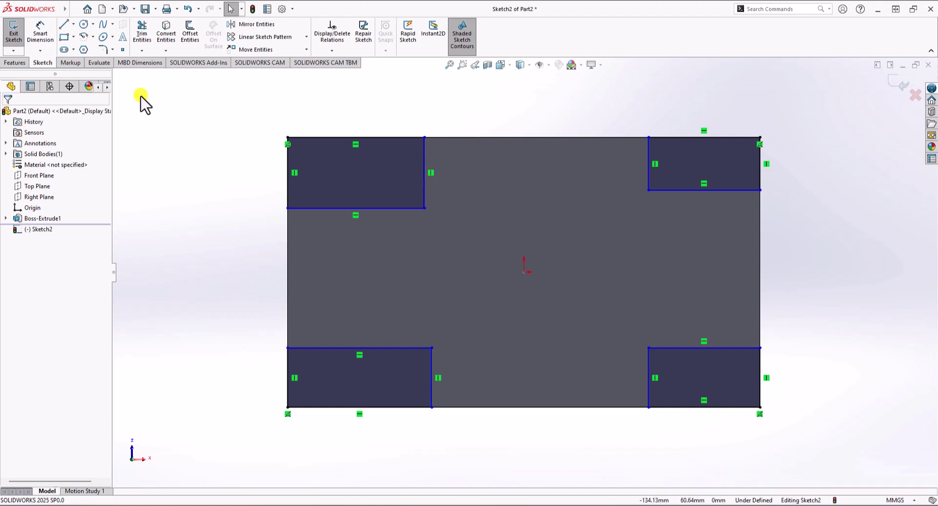
Step: Dimension the upper-right corner rectangle 40 mm wide and 22 mm high
left_click(49, 39)
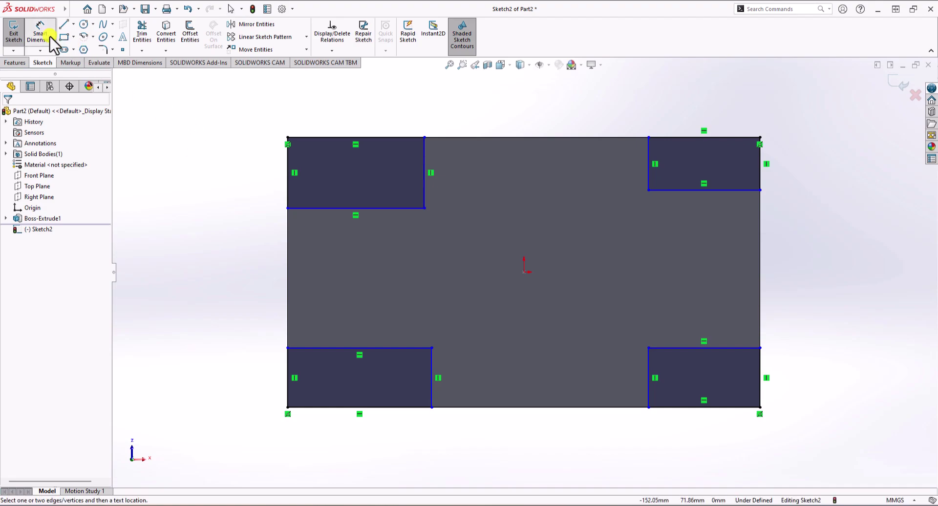
left_click(672, 137)
left_click(679, 114)
type("40")
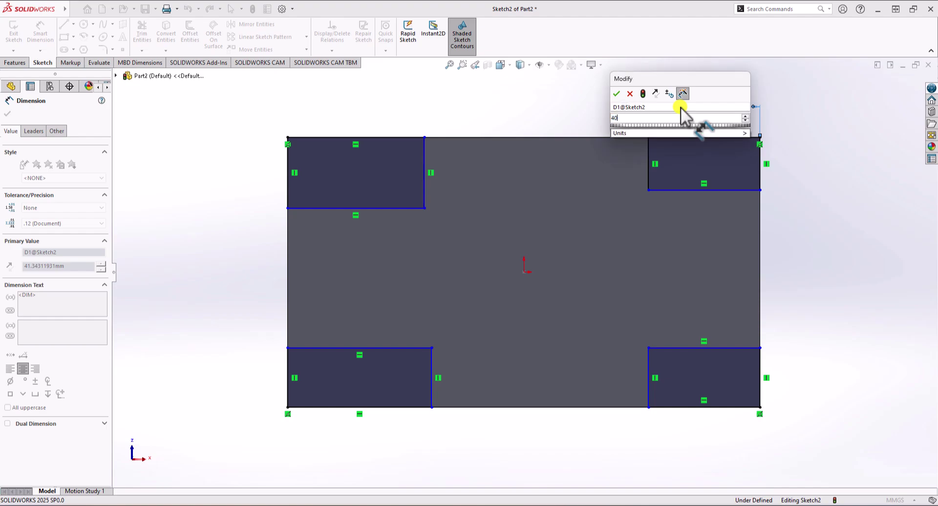
key("Return")
left_click(653, 157)
left_click(608, 161)
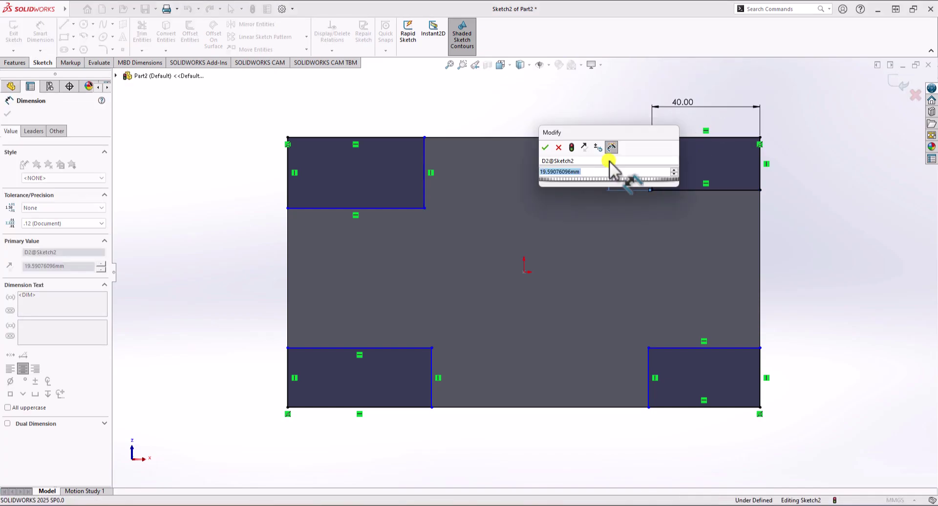
type("22")
key("Return")
Step: Dimension the upper-left corner rectangle 22 mm high and 40 mm wide
left_click(425, 166)
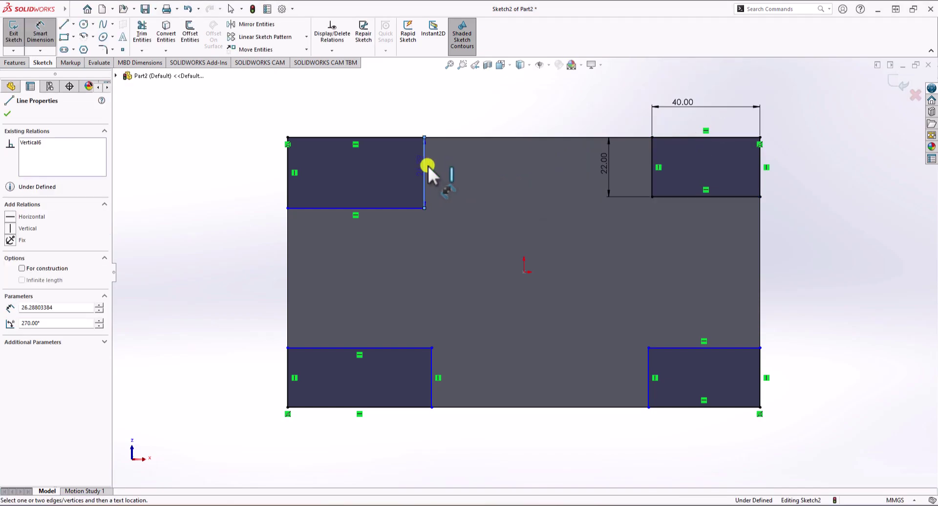
left_click(472, 167)
type("22")
key("Return")
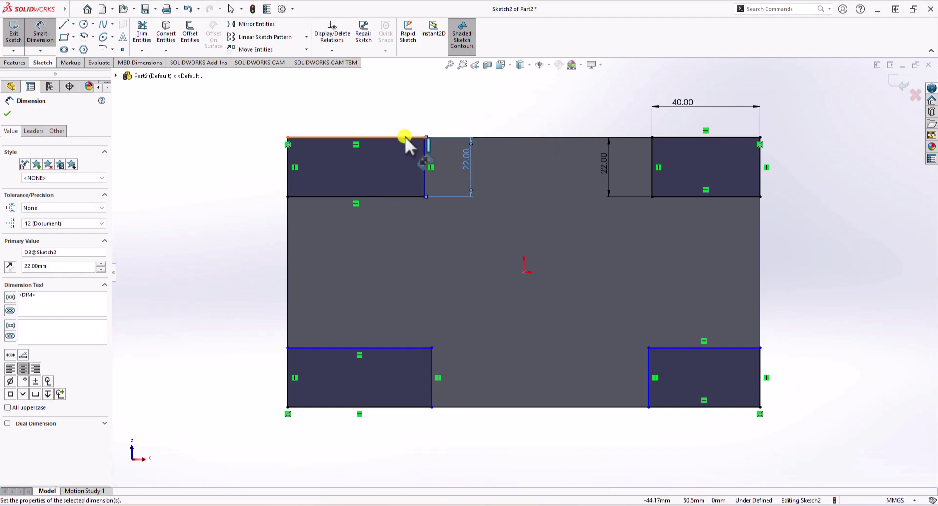
left_click(405, 138)
left_click(403, 116)
type("40")
key("Return")
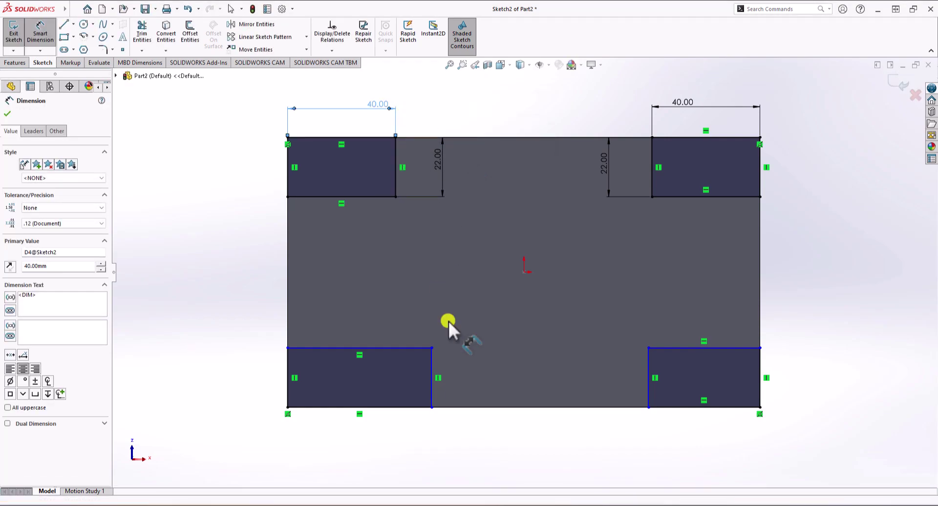
Step: Dimension the lower-left corner rectangle 40 mm wide and 22 mm high
left_click(424, 348)
left_click(389, 292)
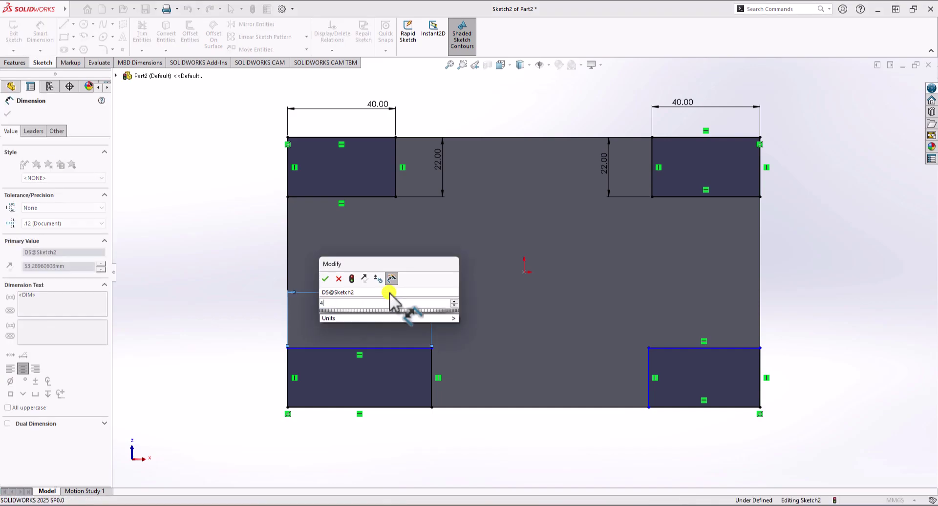
type("40")
key("Return")
left_click(396, 369)
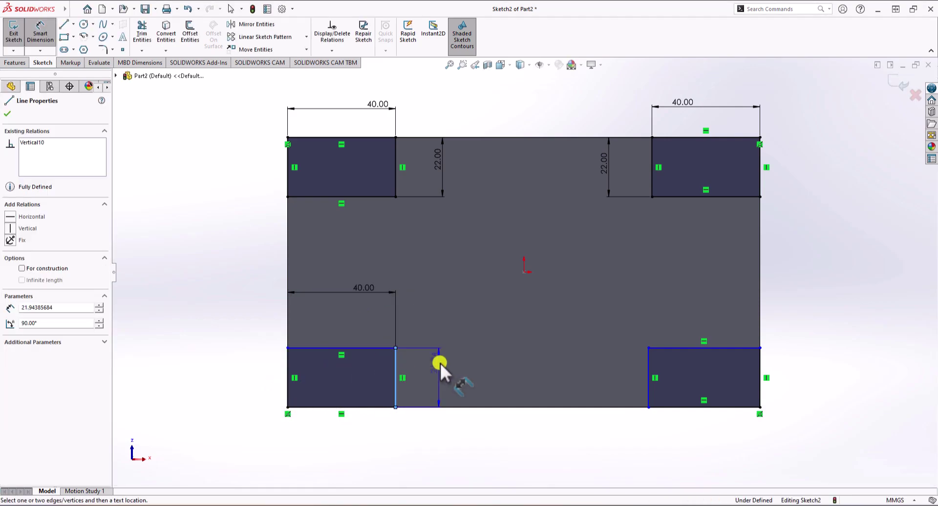
left_click(440, 363)
type("22")
key("Return")
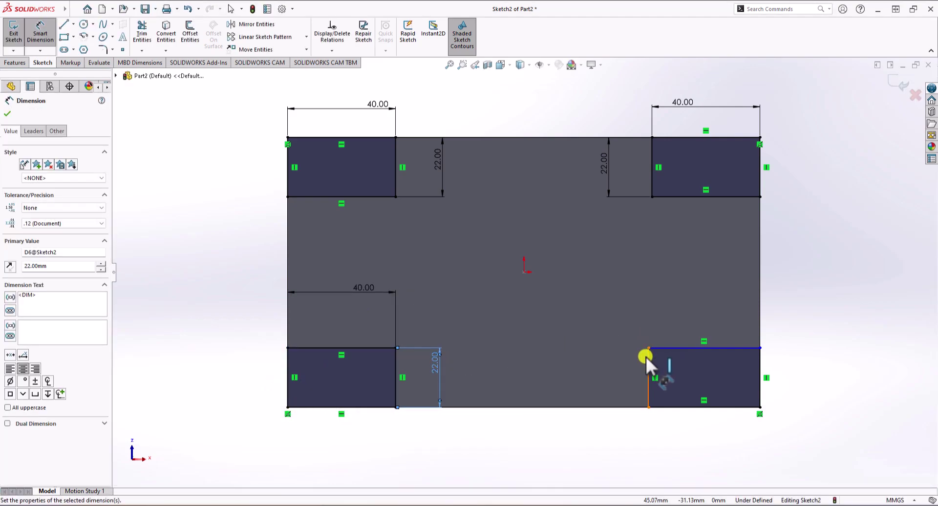
Step: Dimension the lower-right corner rectangle 22 mm high and 40 mm wide
left_click(648, 357)
left_click(611, 357)
type("22")
key("Return")
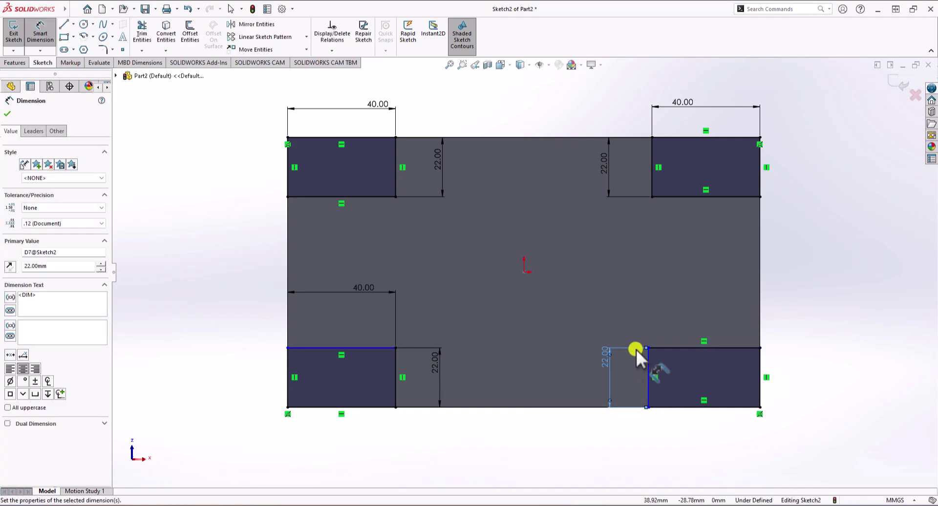
left_click(658, 348)
left_click(657, 317)
type("40")
key("Return")
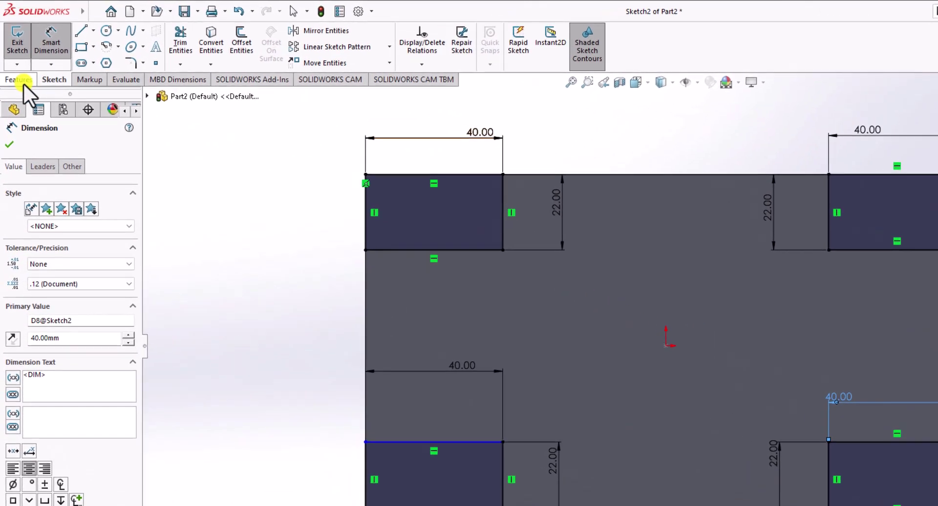
Step: Cut-extrude the four corner rectangles blind into the block to a depth of 30 mm
left_click(23, 83)
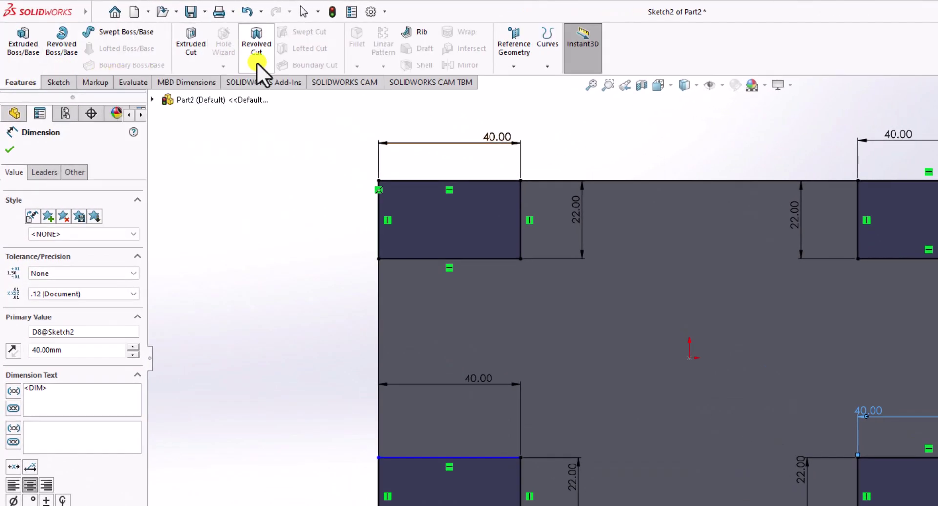
left_click(190, 44)
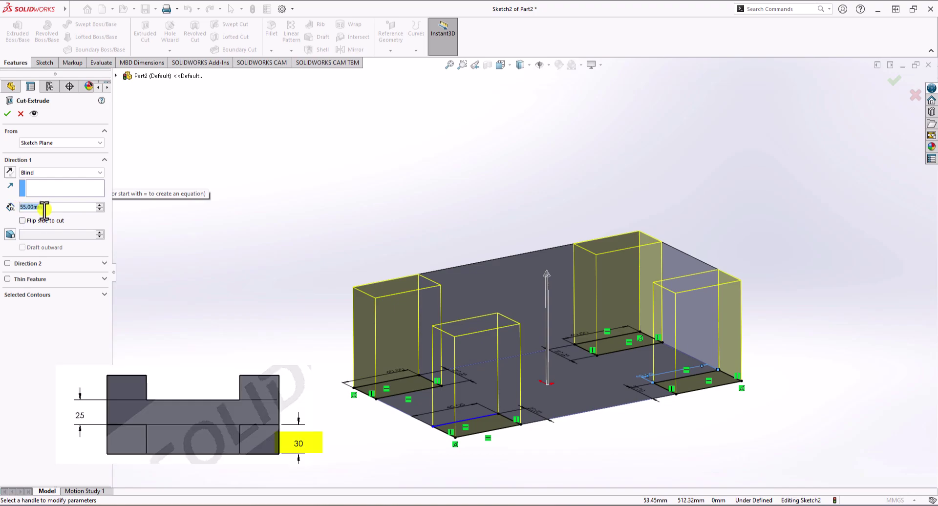
type("30")
key("Return")
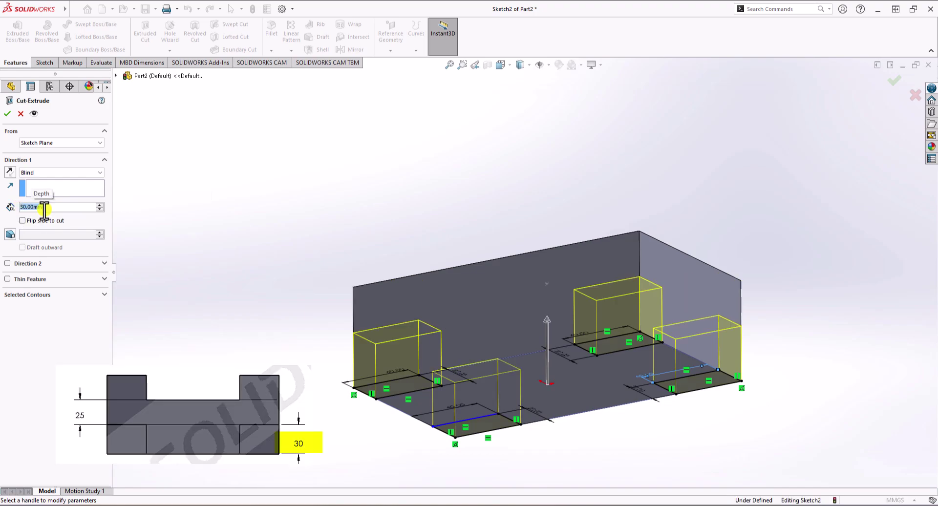
left_click(7, 114)
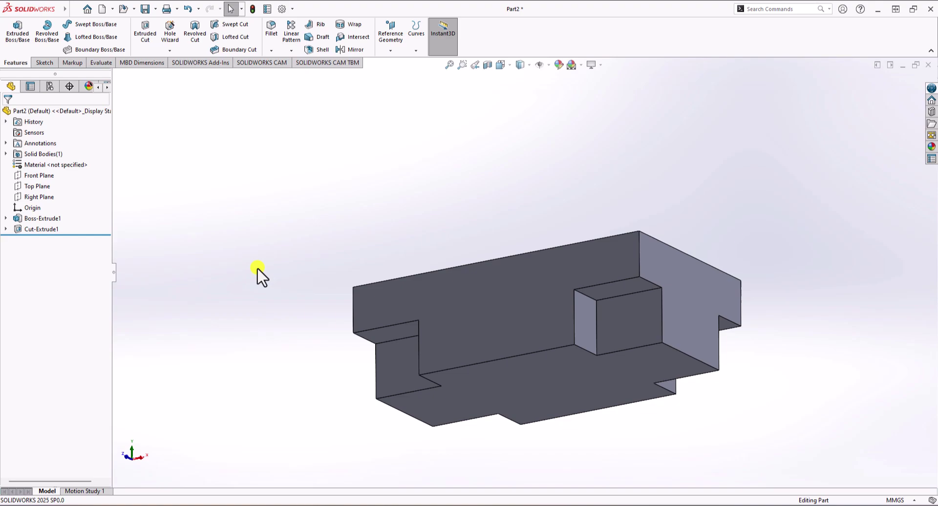
Step: Start a new sketch on the top face of the block
middle_click_drag(345, 279, 356, 364)
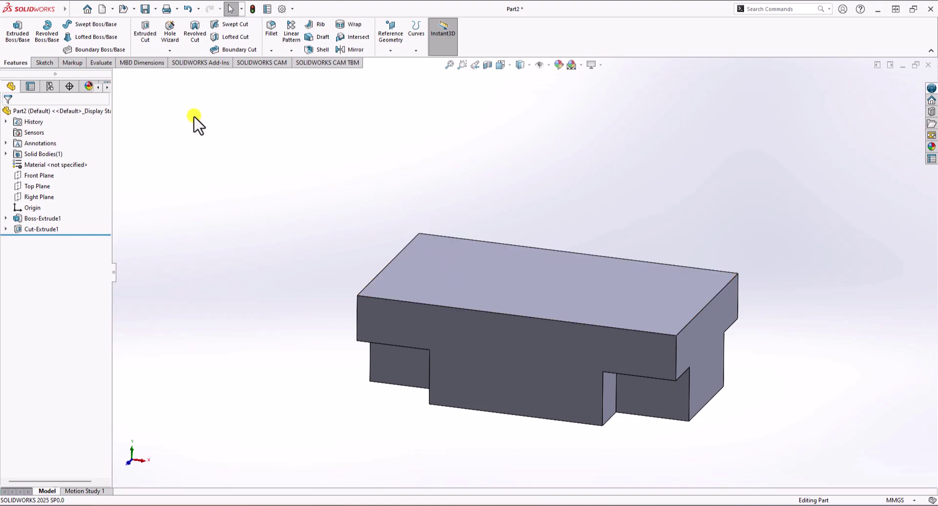
left_click(44, 63)
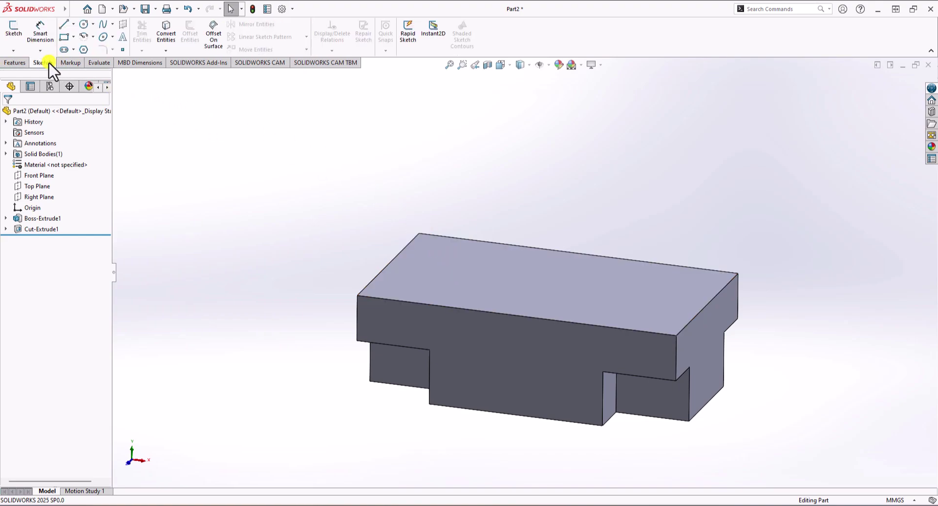
left_click(15, 29)
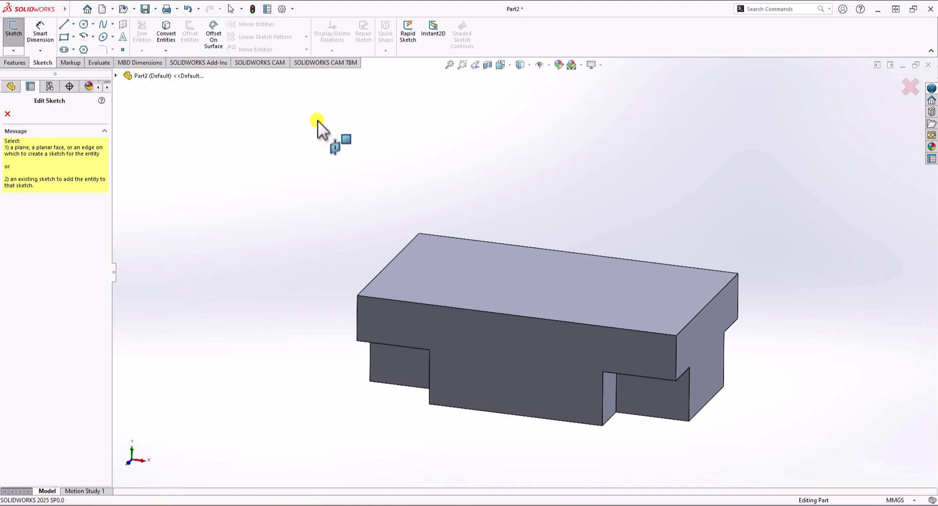
left_click(503, 269)
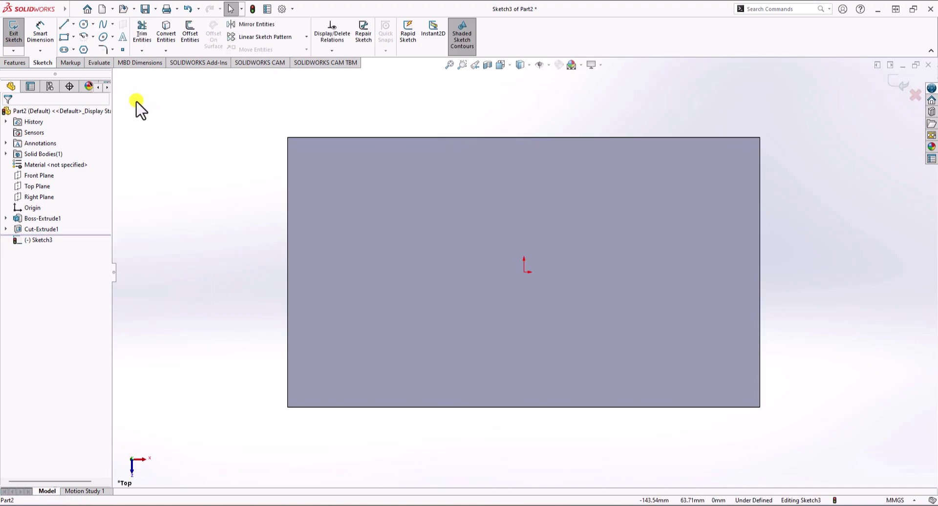
Step: Sketch a corner rectangle inward from the top face's upper-right corner, about 48 mm wide and 18.5 mm high
left_click(63, 39)
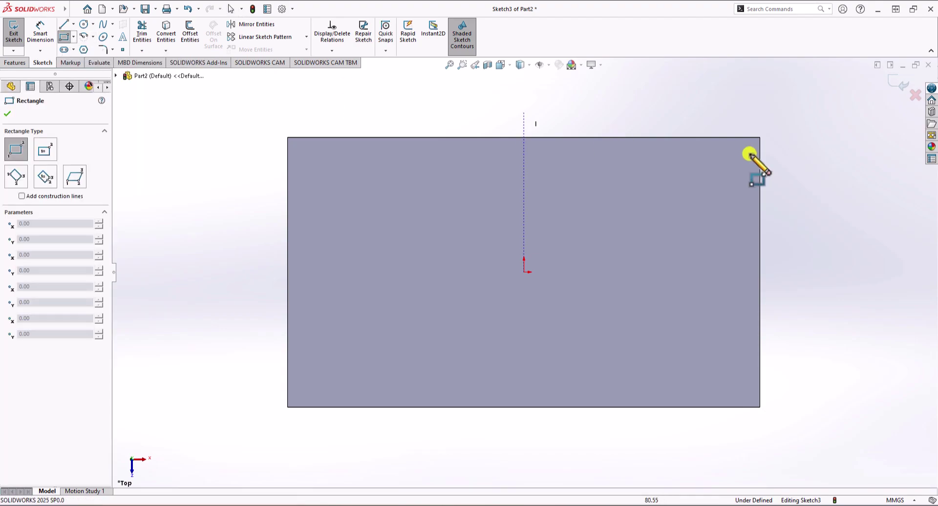
left_click(759, 137)
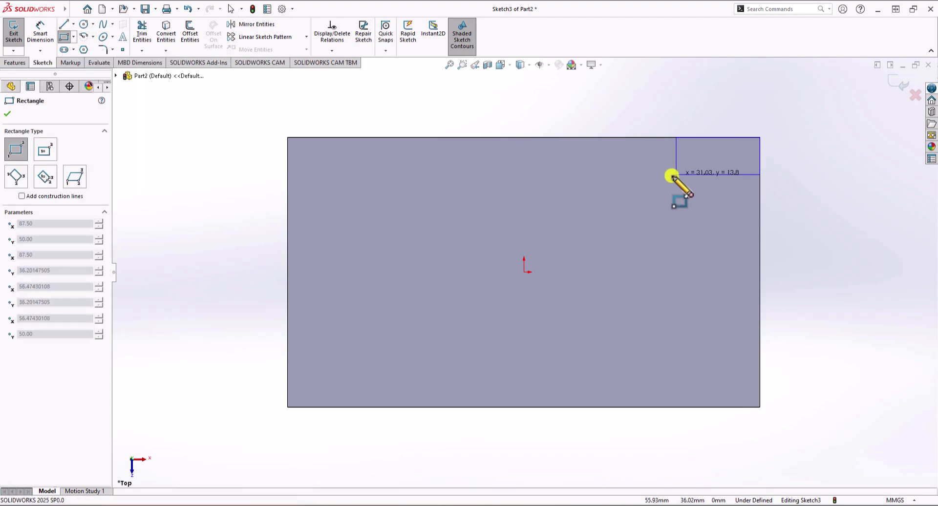
left_click(631, 186)
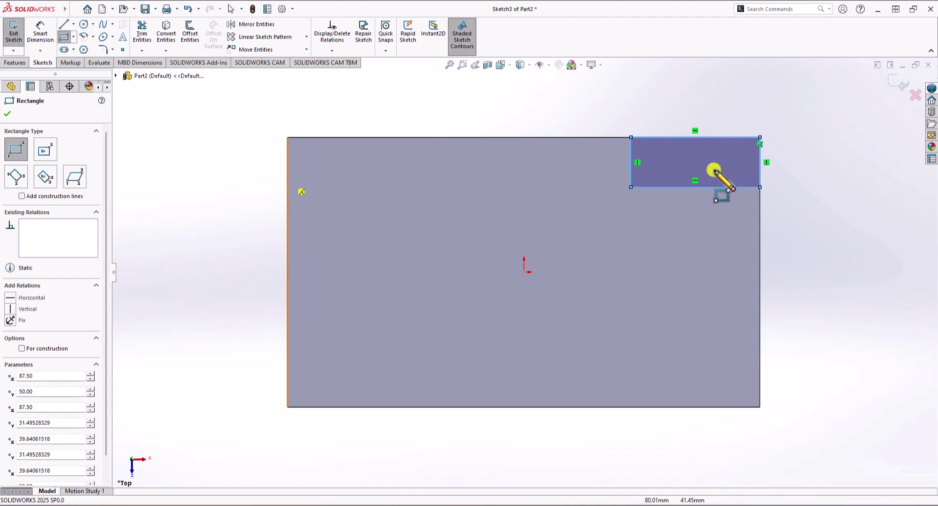
Step: Dimension the top face's corner rectangle 40 mm wide and 22 mm high
left_click(48, 39)
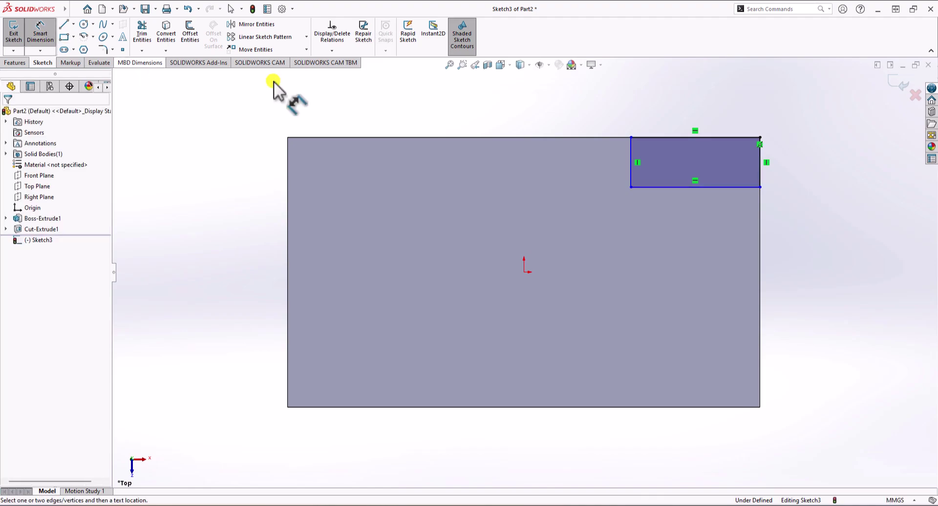
left_click(658, 138)
left_click(664, 101)
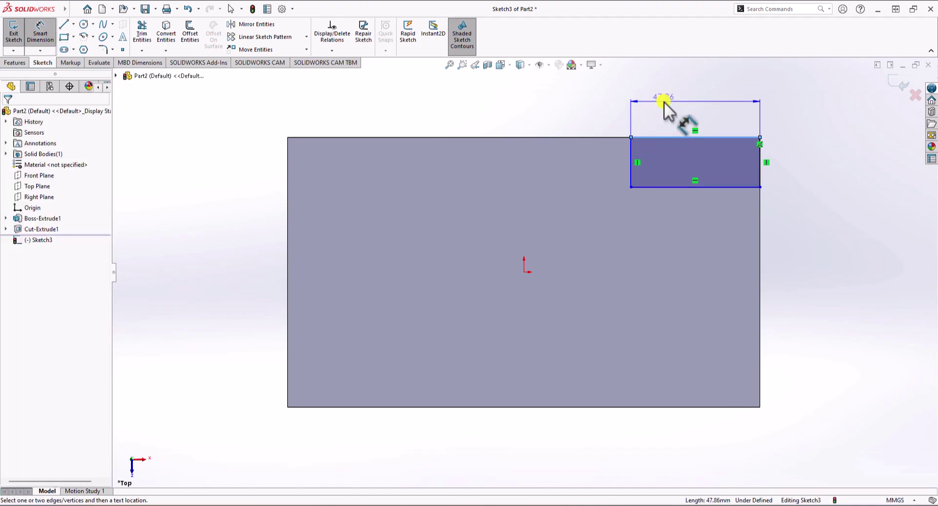
type("40")
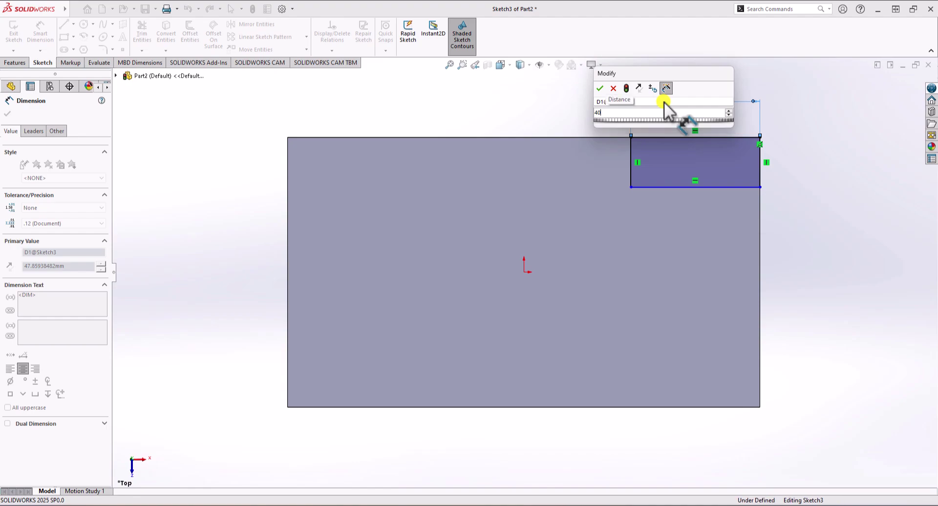
key("Return")
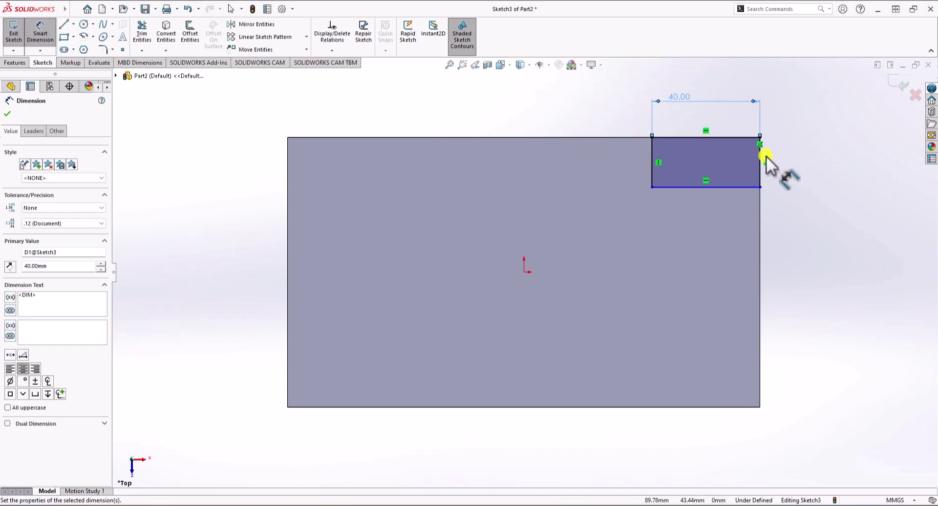
left_click(760, 162)
left_click(823, 157)
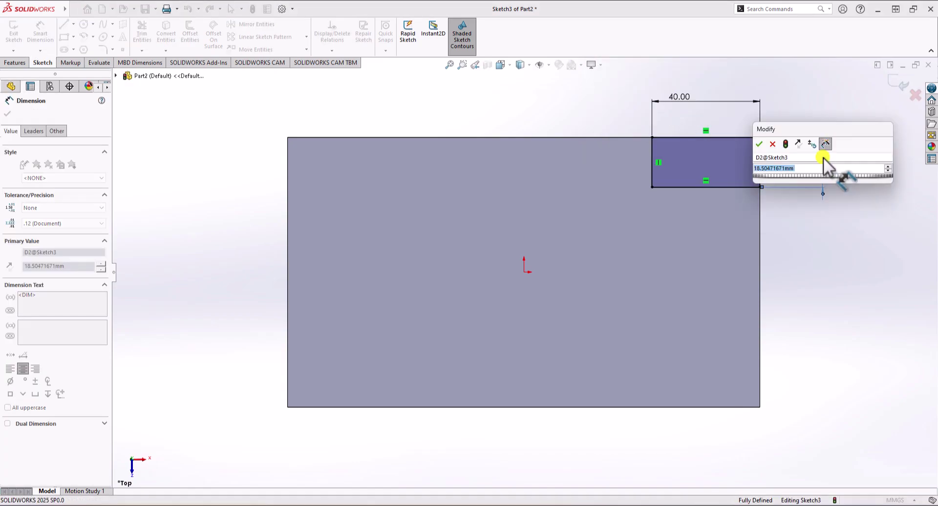
type("22")
key("Return")
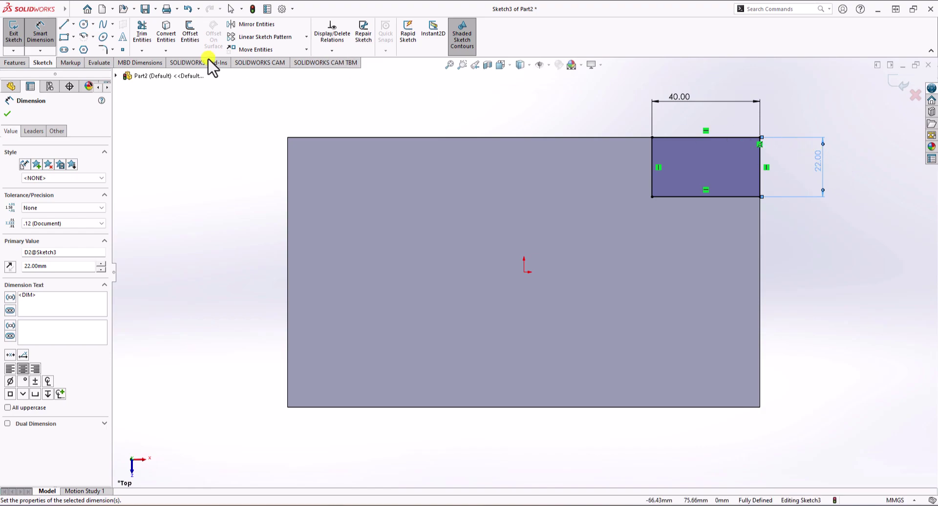
Step: Extrude the corner rectangle blind 25 mm upward from the top face, merged with the block
left_click(15, 62)
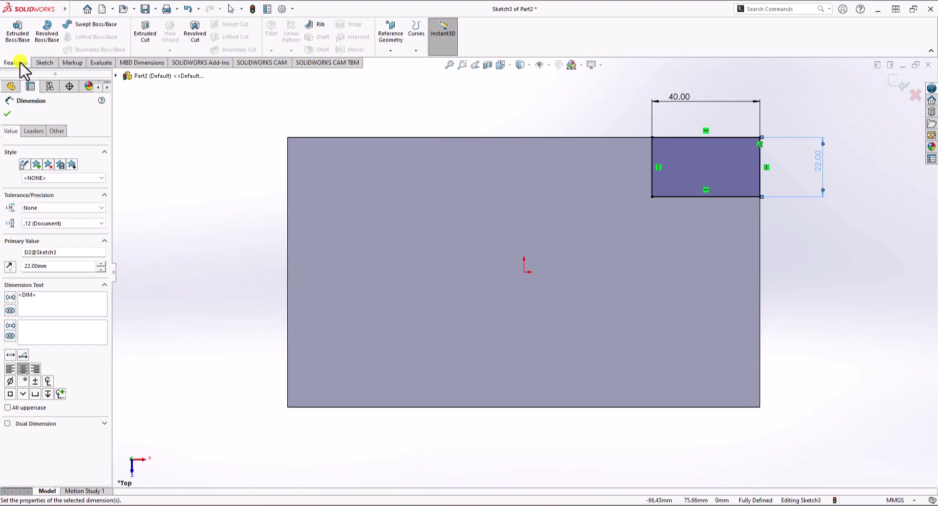
left_click(17, 34)
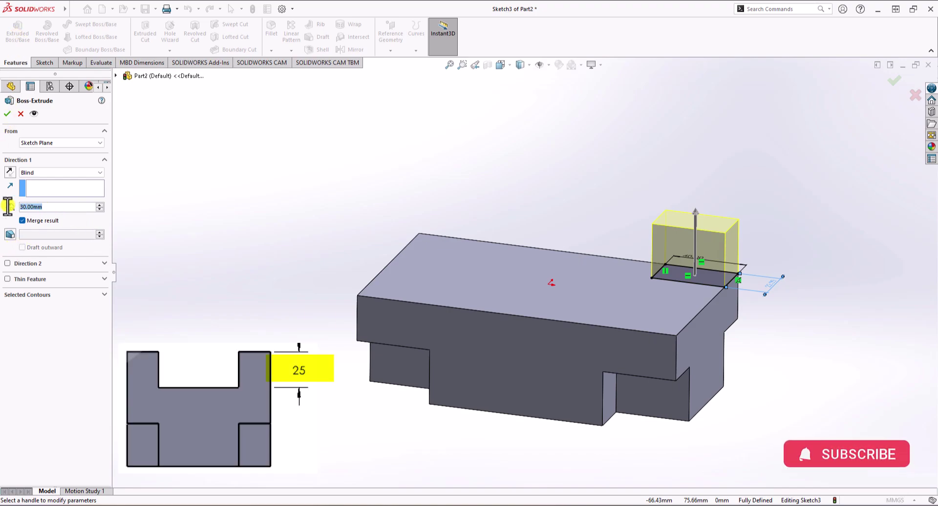
type("25")
key("Return")
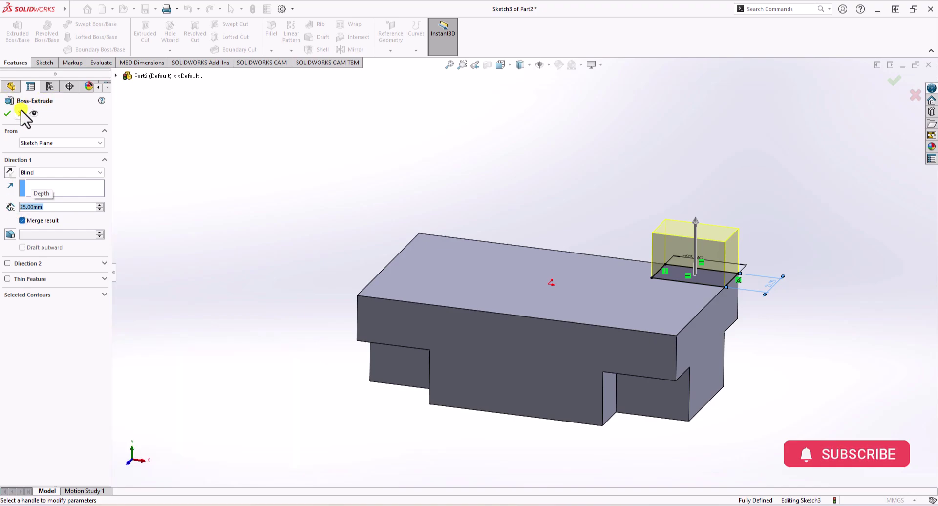
left_click(7, 113)
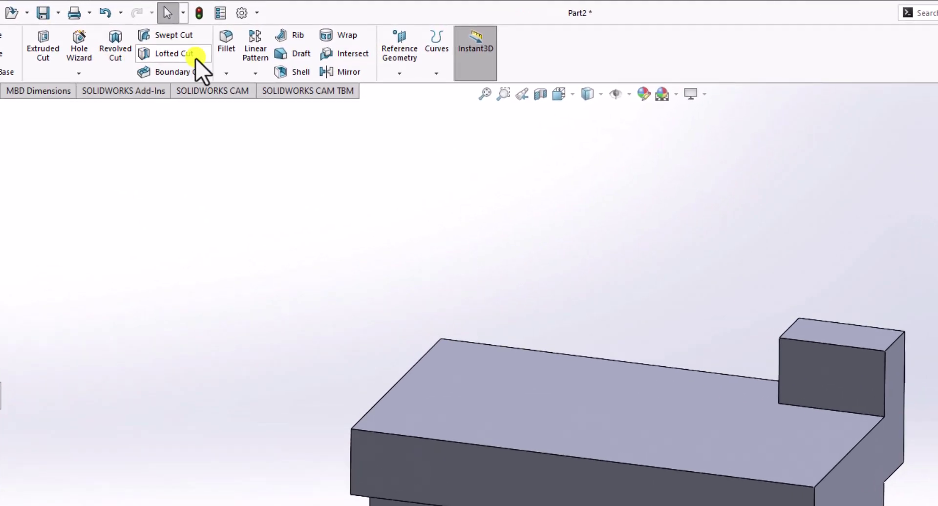
Step: Mirror the extruded corner post about the Right Plane, with the Front Plane as secondary mirror plane, to fill all four corners
left_click(365, 74)
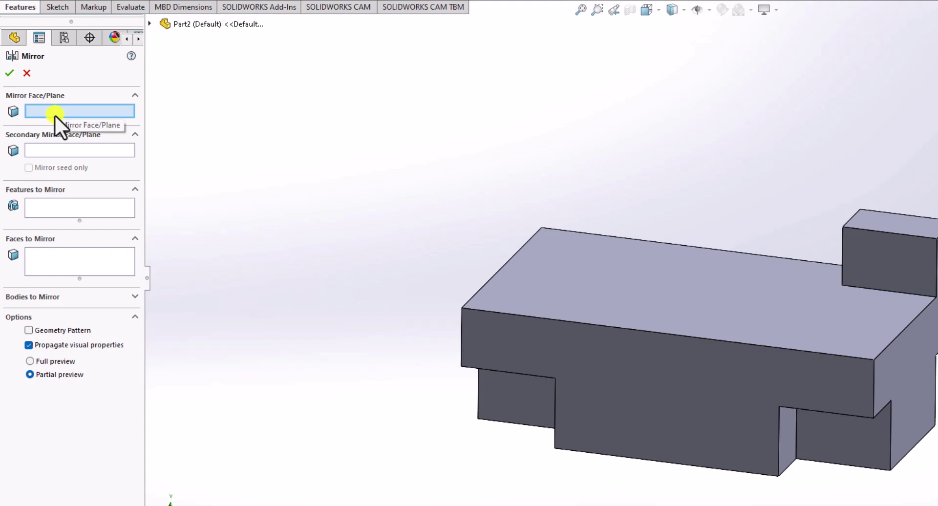
left_click(149, 24)
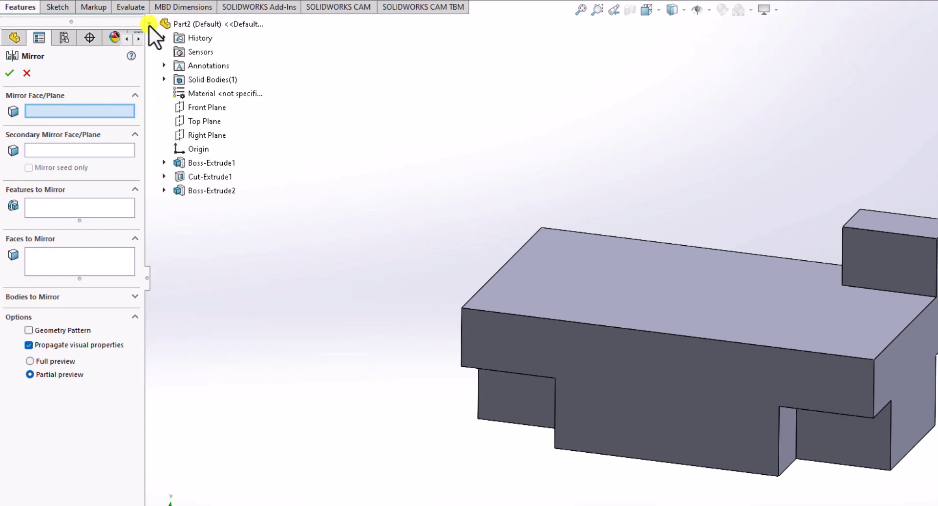
left_click(201, 134)
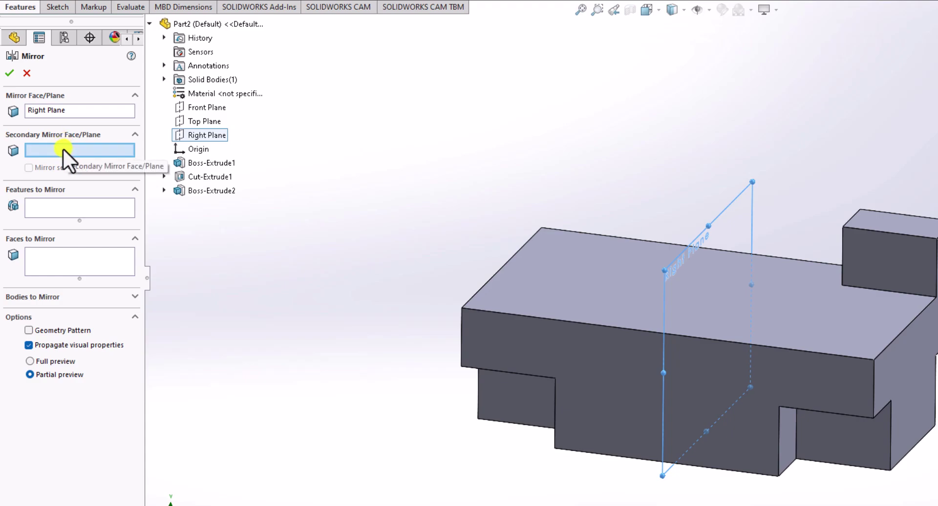
middle_click_drag(378, 142, 348, 199)
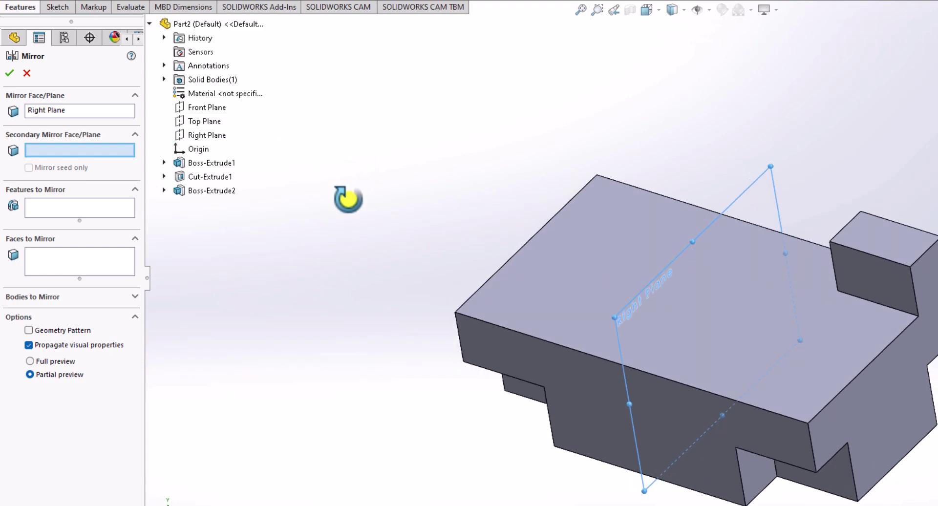
left_click(204, 105)
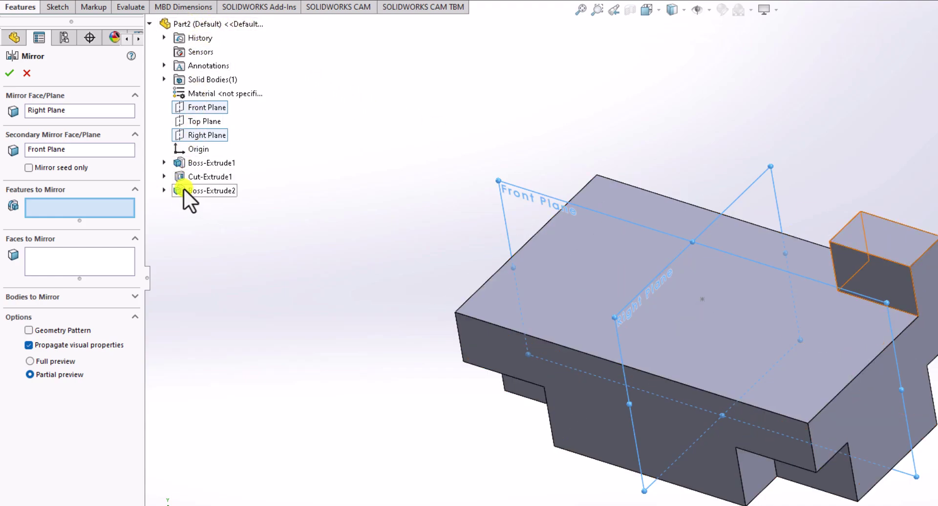
left_click(213, 191)
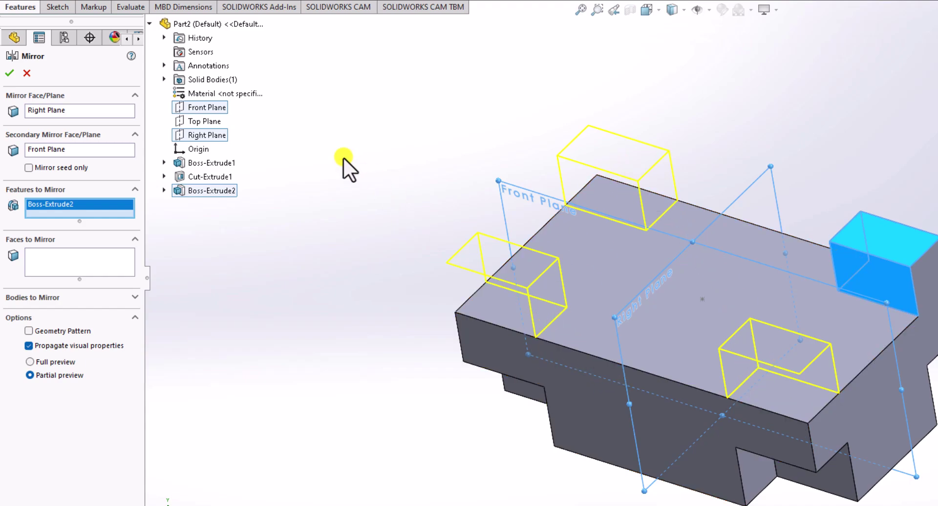
left_click(11, 74)
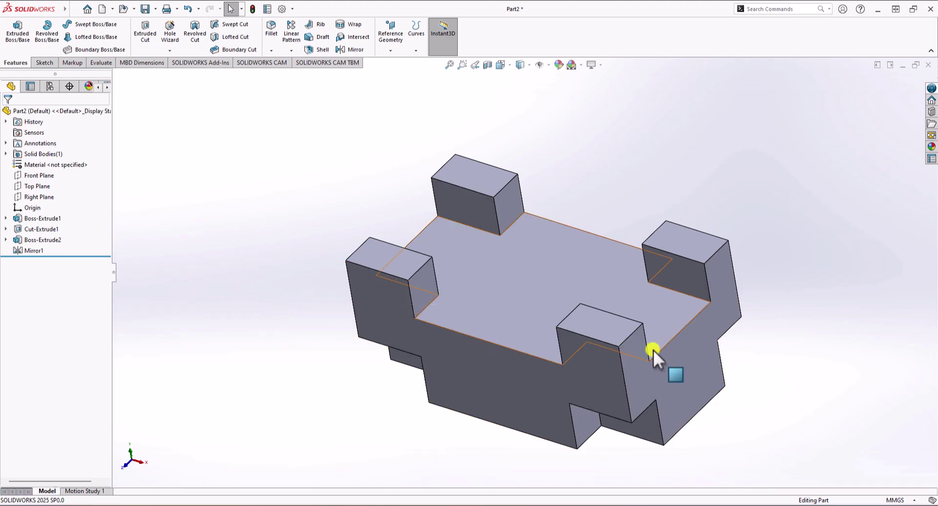
Step: Evaluate the mass properties of the finished part, check its volume, and close the report
middle_click_drag(408, 393, 499, 344)
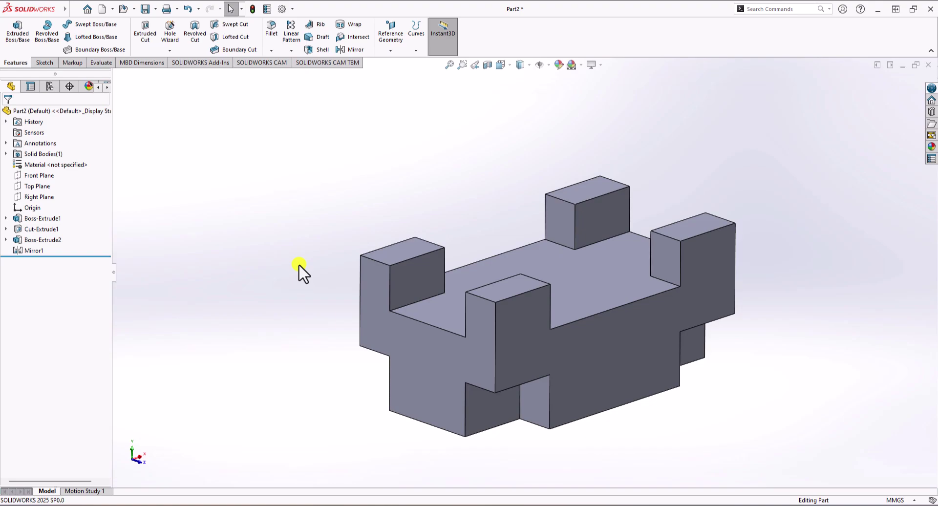
left_click_drag(0, 4, 24, 0)
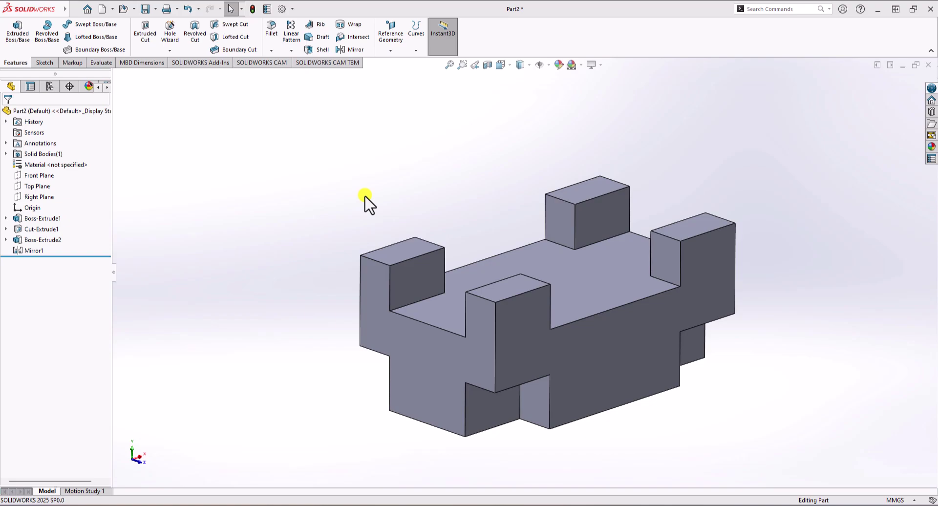
left_click(102, 62)
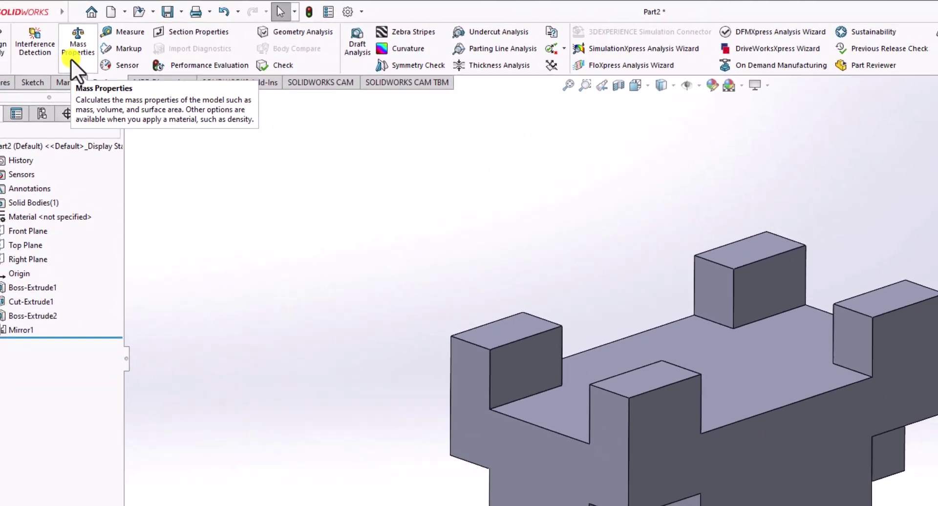
left_click(73, 43)
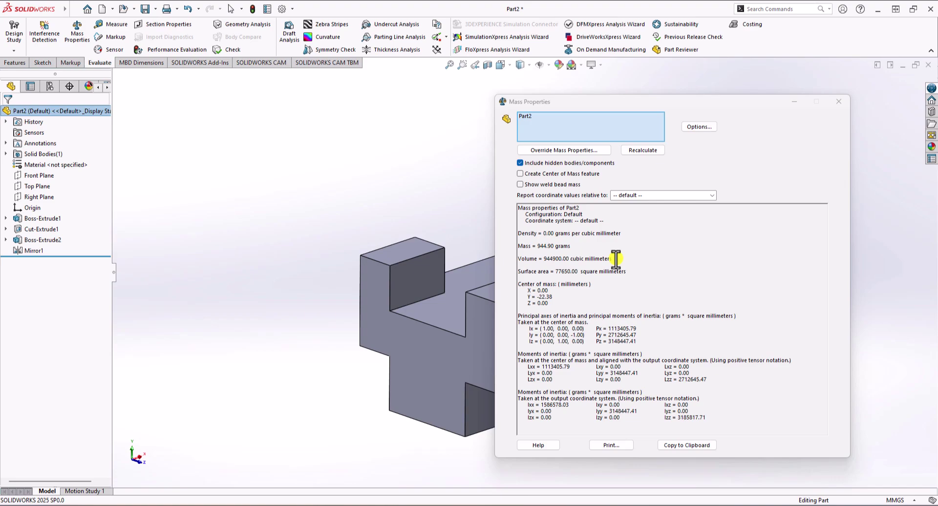
left_click(839, 104)
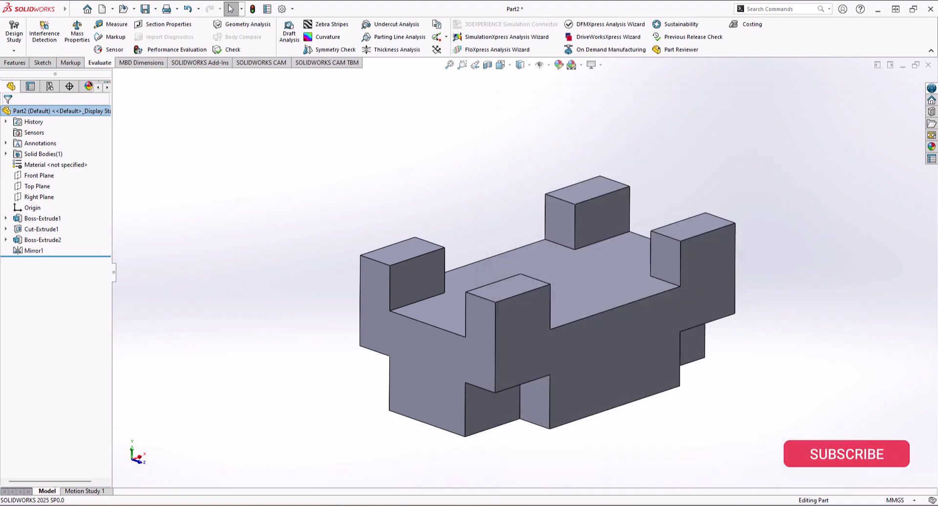